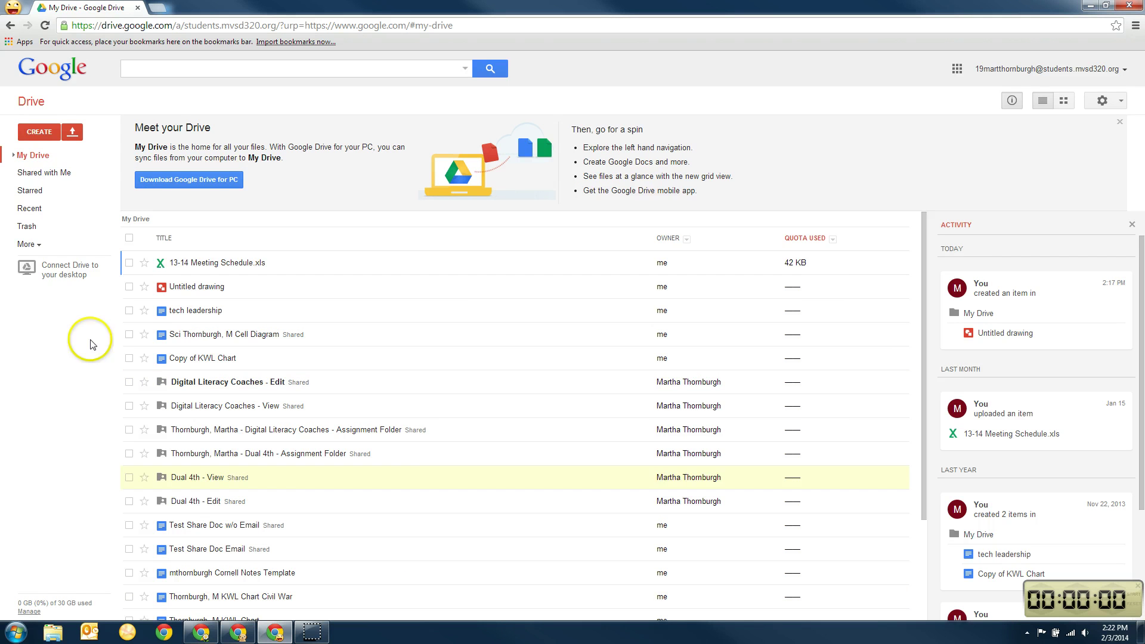
Create a new blank Google Drawing from the Drive CREATE menu.
{"action": "left_click", "coordinate": [51, 136]}
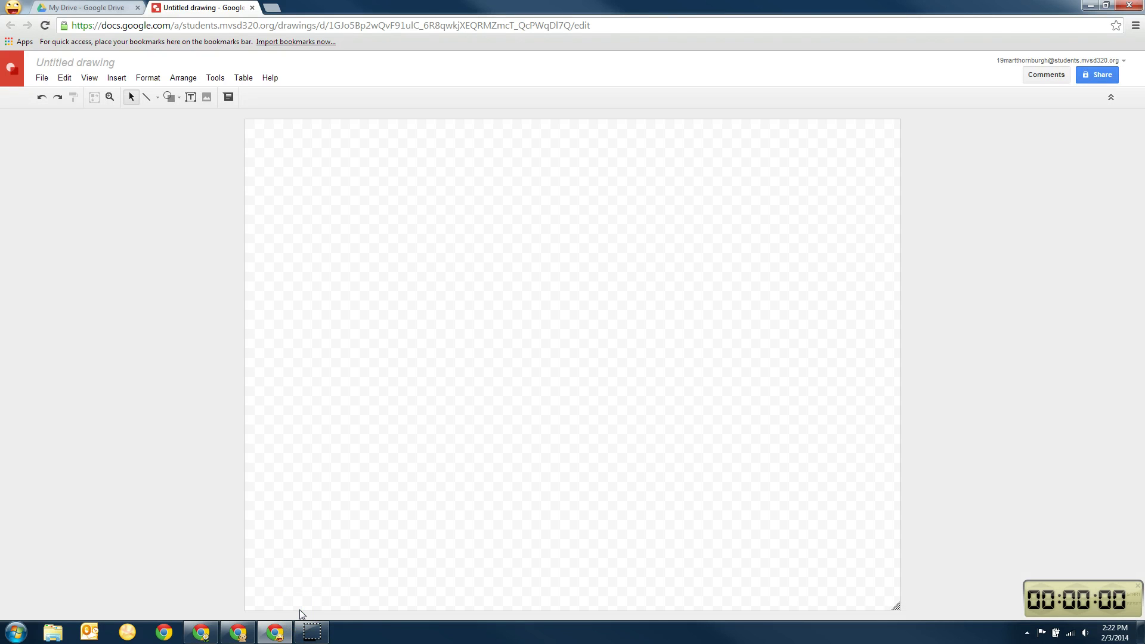
Rename the drawing to the author's surname followed by ': Valentine Card', fixing a misspelling.
{"action": "left_click", "coordinate": [293, 614]}
{"action": "left_click", "coordinate": [80, 64]}
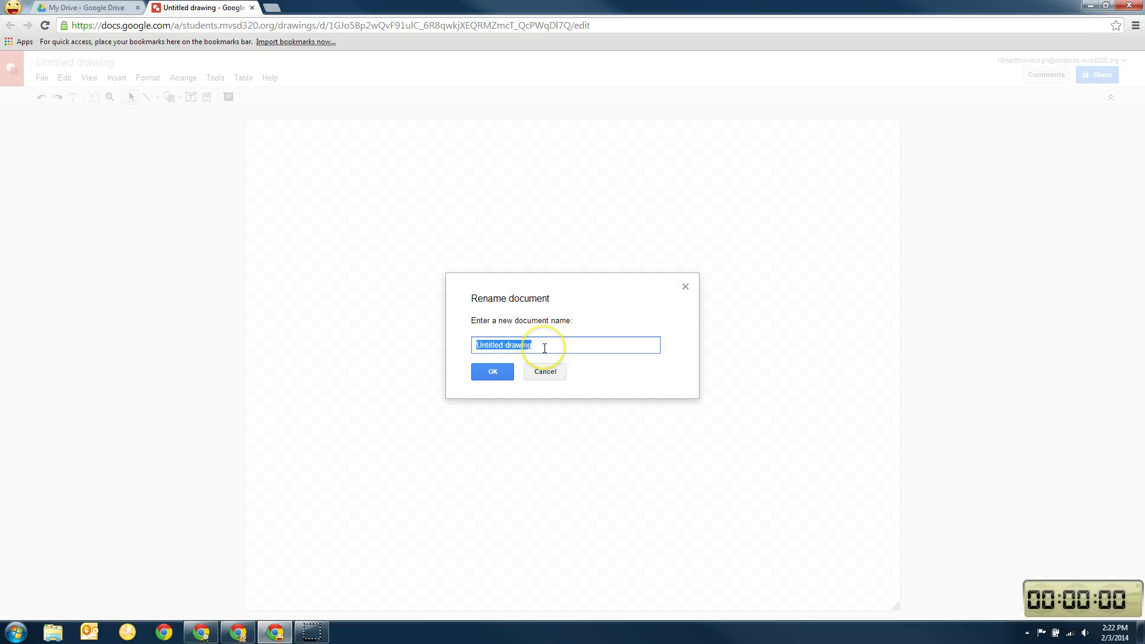
{"action": "type", "text": "Thorburgh"}
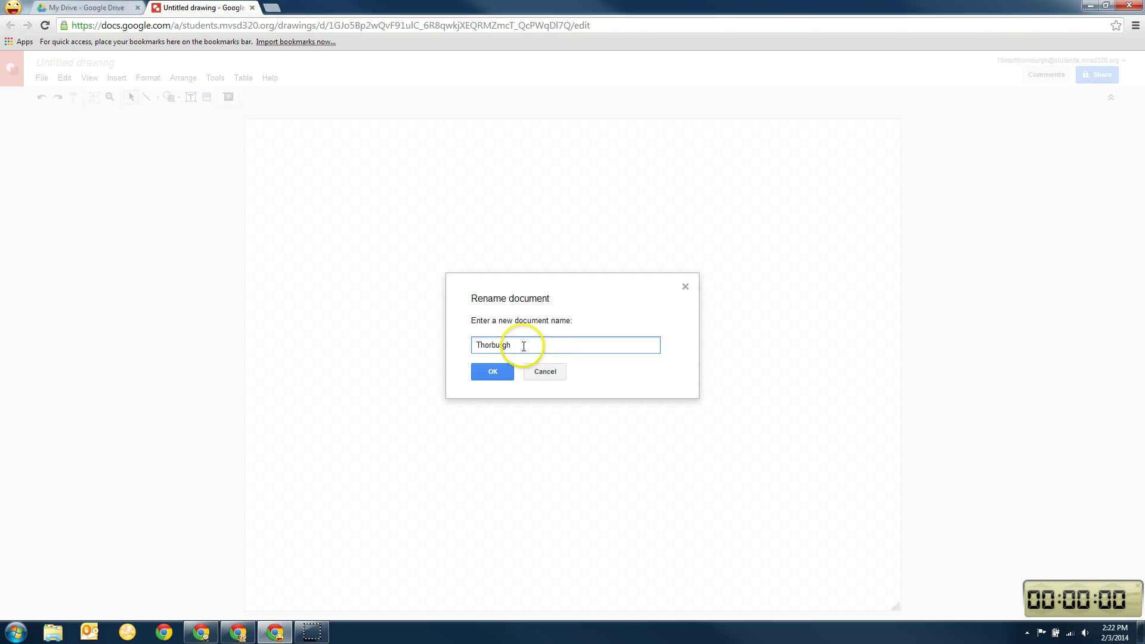
{"action": "left_click", "coordinate": [490, 345]}
{"action": "type", "text": "n"}
{"action": "left_click", "coordinate": [519, 347]}
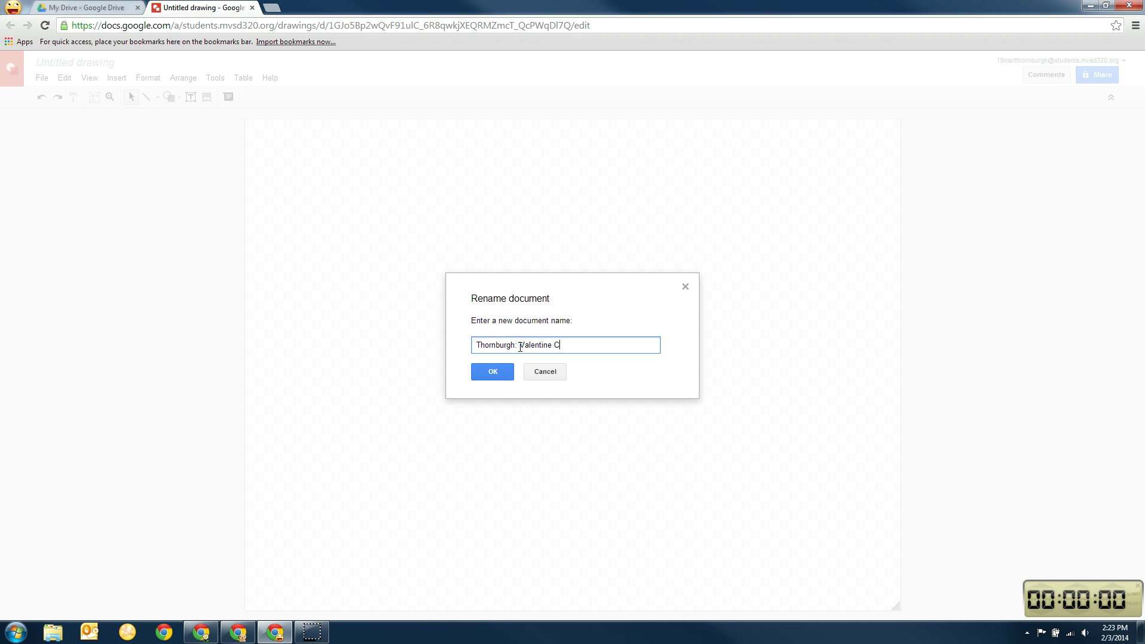
{"action": "left_click", "coordinate": [499, 374]}
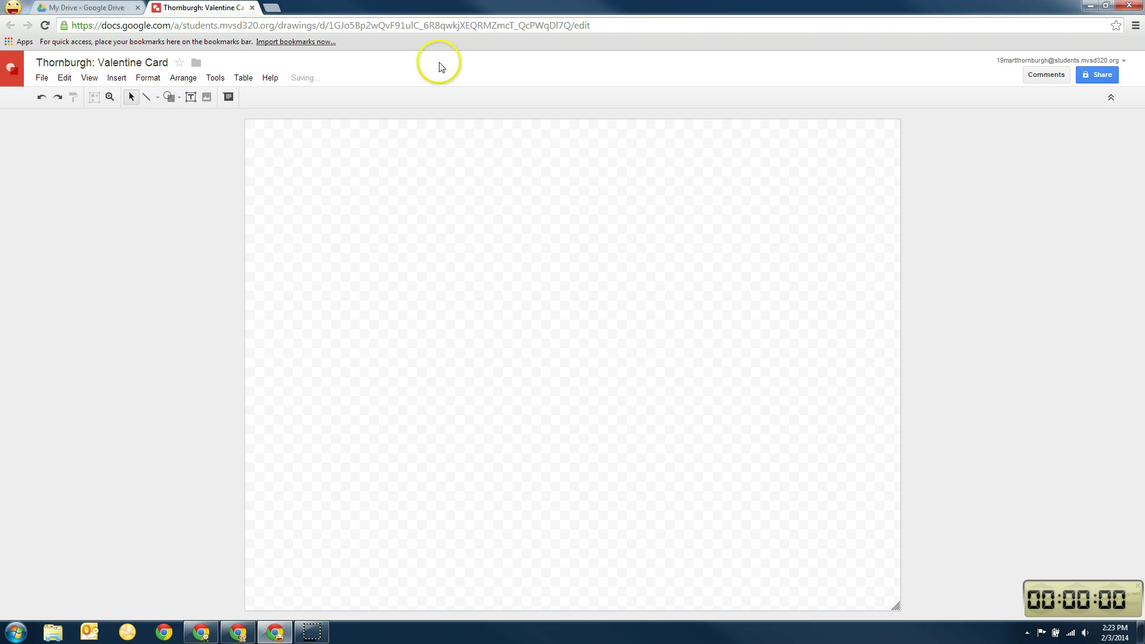
Share the drawing with another account as an editor, with email notification turned off.
{"action": "left_click", "coordinate": [1102, 75]}
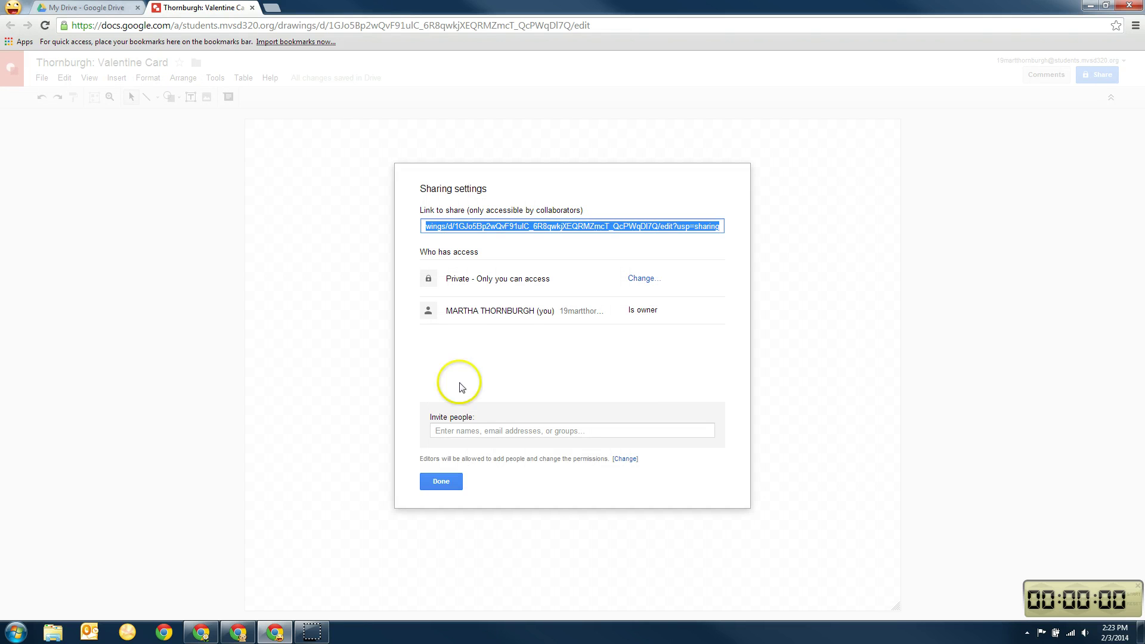
{"action": "left_click", "coordinate": [460, 433]}
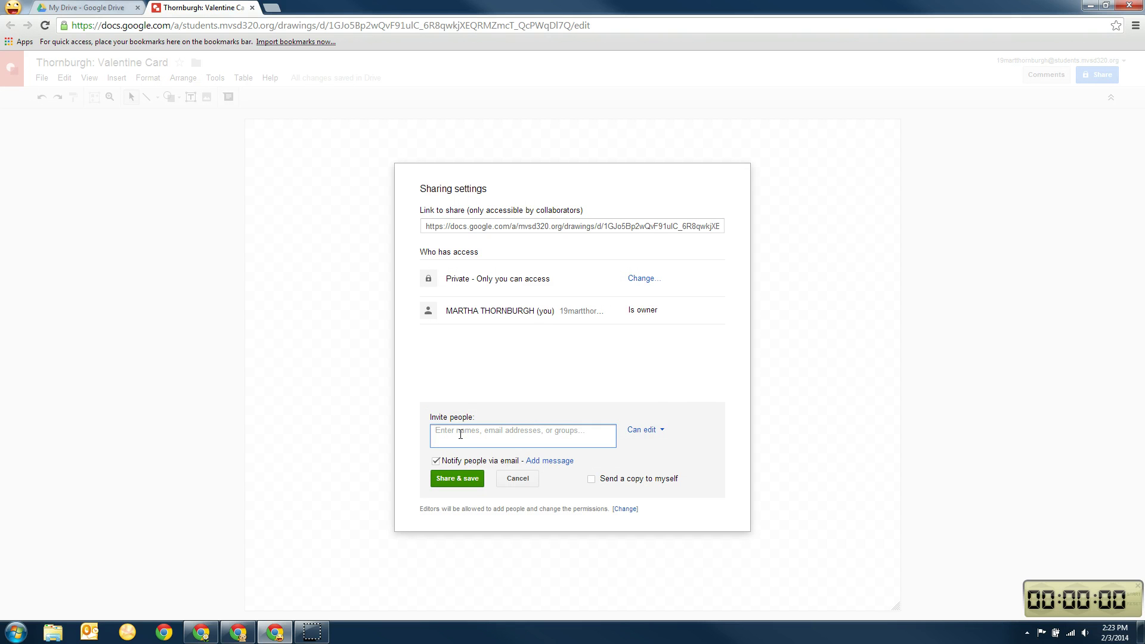
{"action": "type", "text": "mt"}
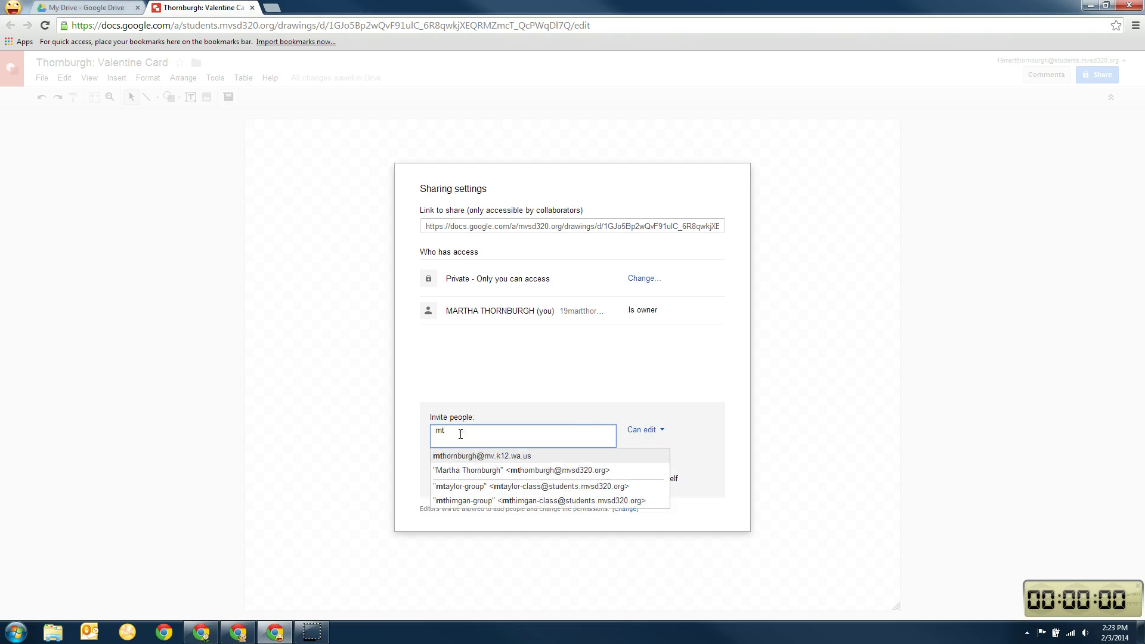
{"action": "left_click", "coordinate": [472, 470]}
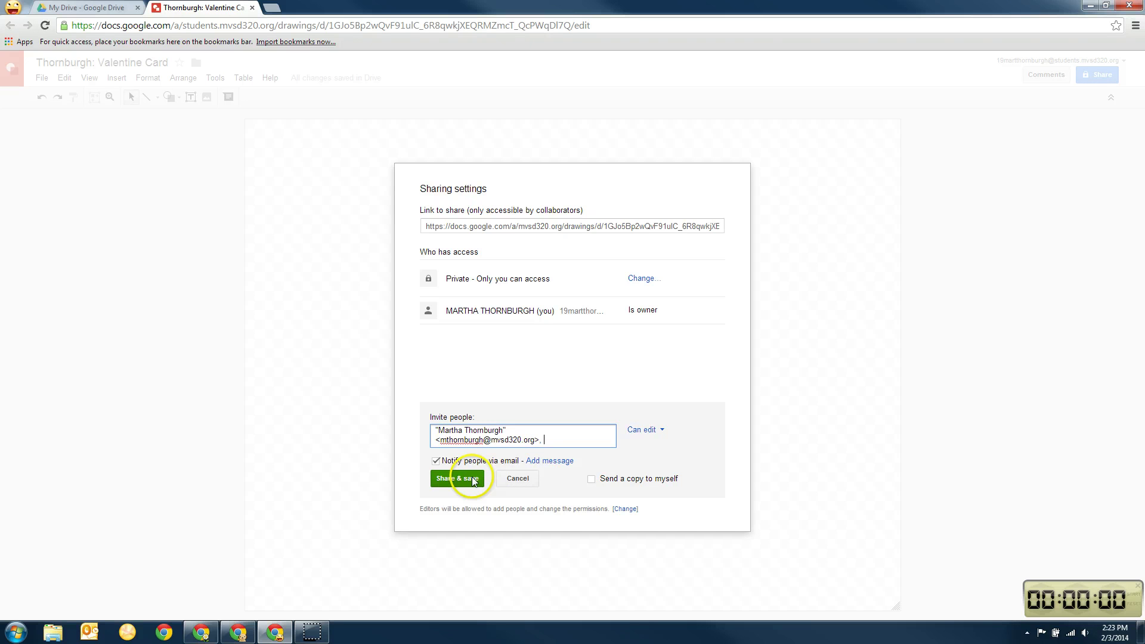
{"action": "left_click", "coordinate": [436, 462]}
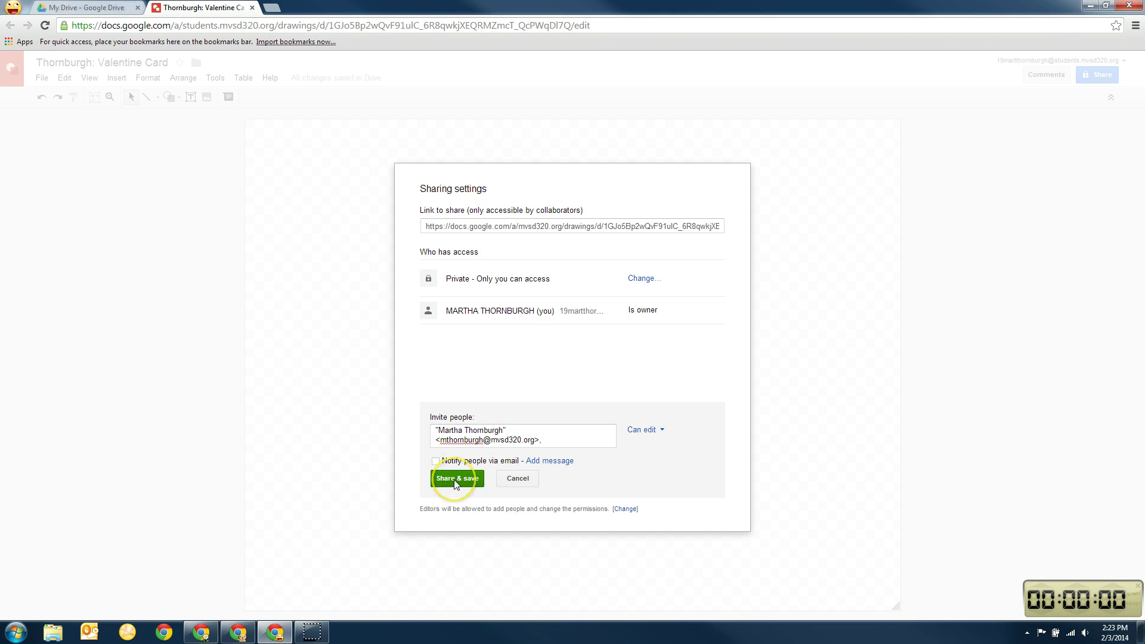
{"action": "left_click", "coordinate": [455, 479]}
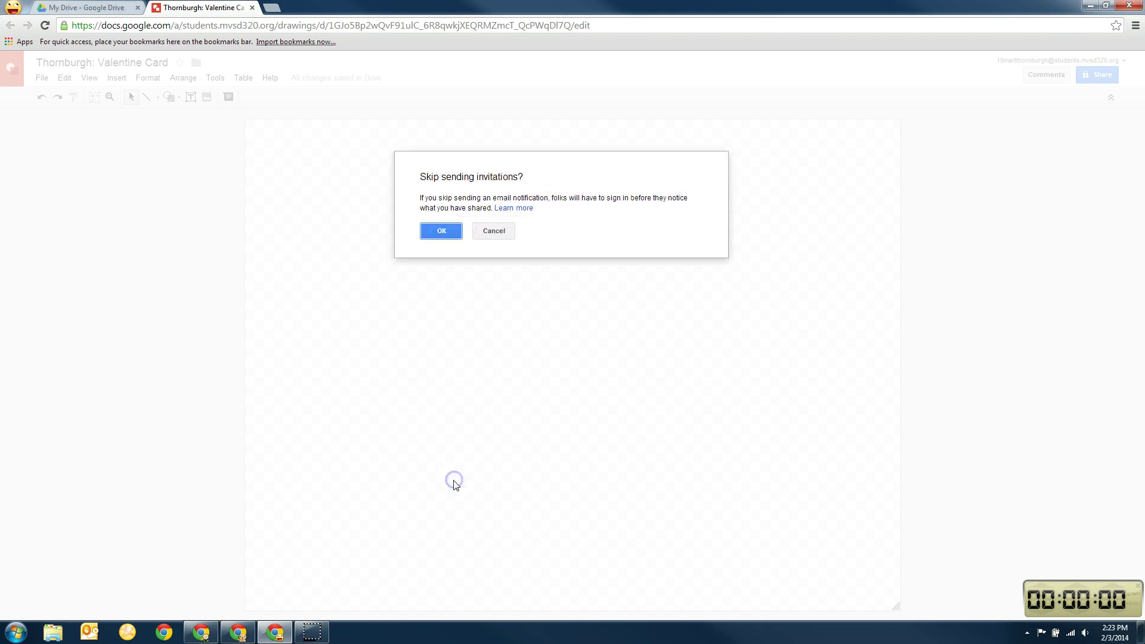
{"action": "left_click", "coordinate": [452, 235]}
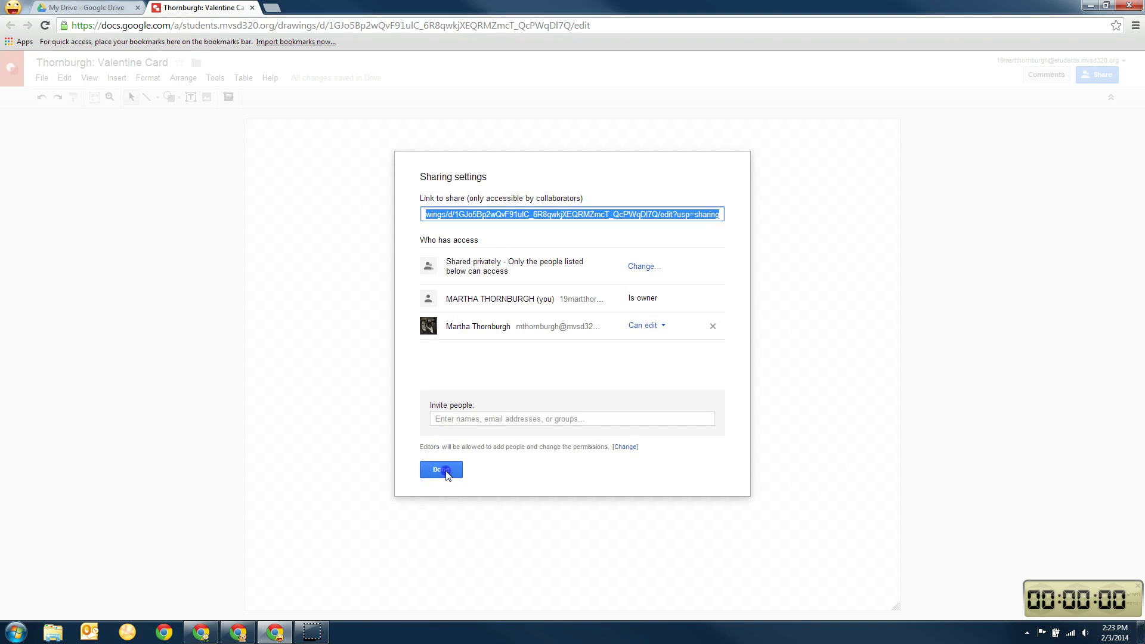
{"action": "left_click", "coordinate": [442, 468]}
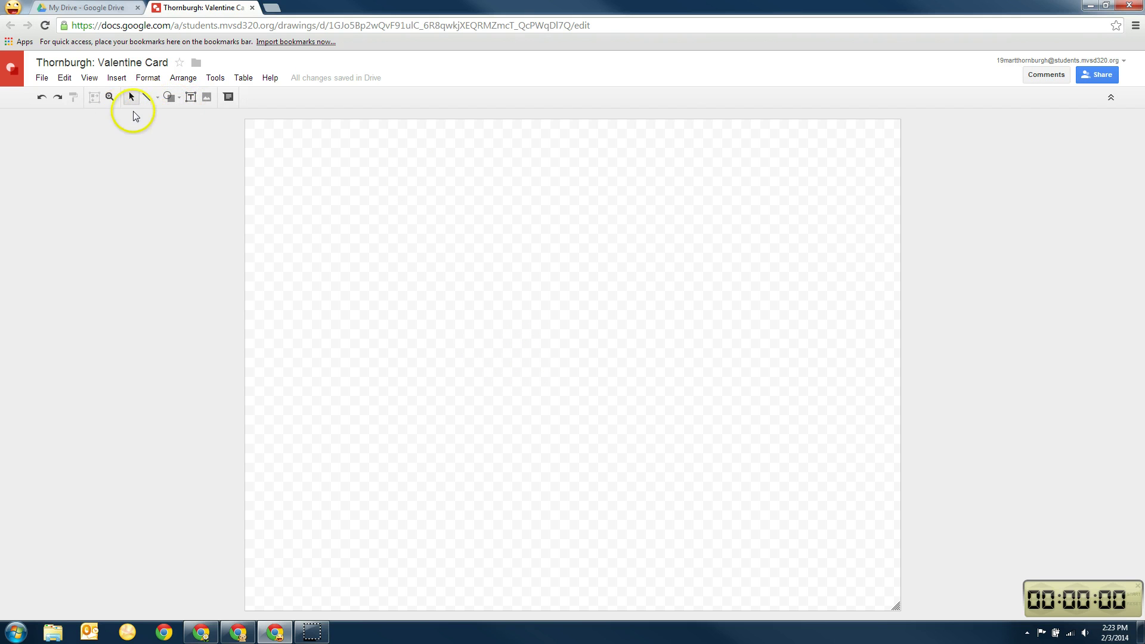
Draw a Vertical Scroll callout shape across most of the canvas.
{"action": "left_click", "coordinate": [180, 105]}
{"action": "mouse_move", "coordinate": [191, 153]}
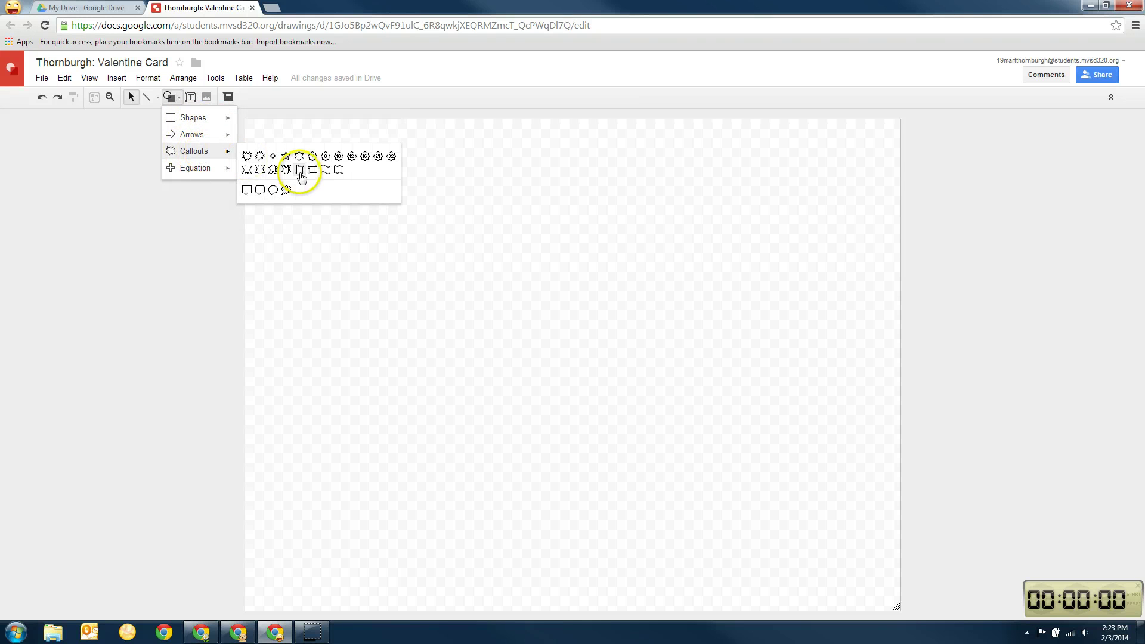
{"action": "left_click", "coordinate": [299, 170]}
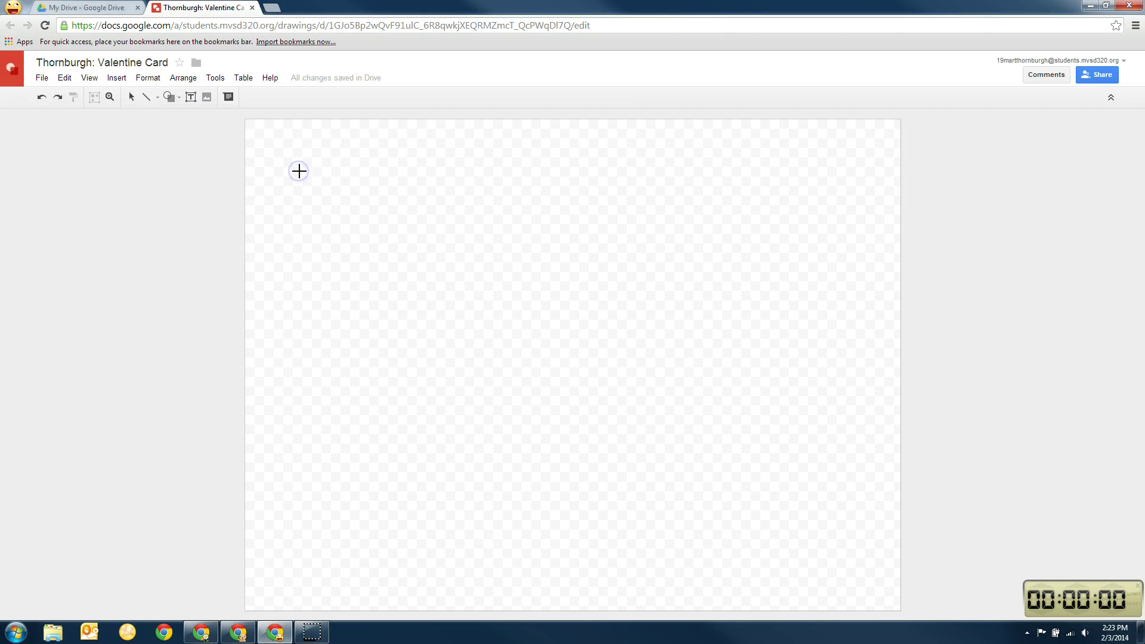
{"action": "left_click_drag", "start_coordinate": [321, 179], "coordinate": [824, 573]}
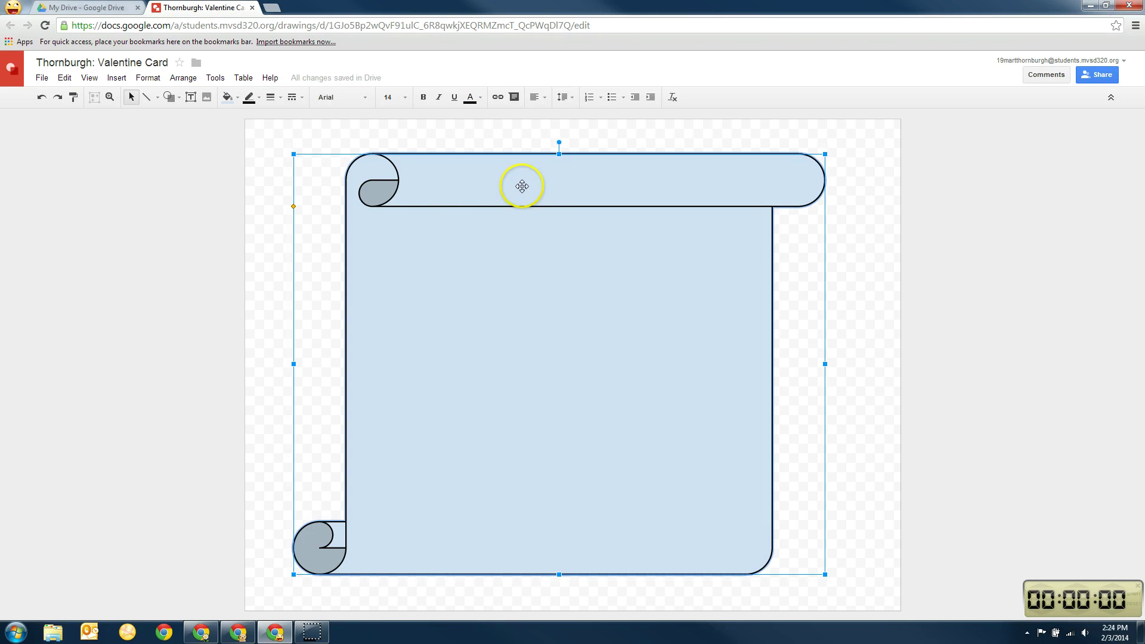
Fill the scroll light red, giving it a pale pink colour.
{"action": "left_click", "coordinate": [236, 99]}
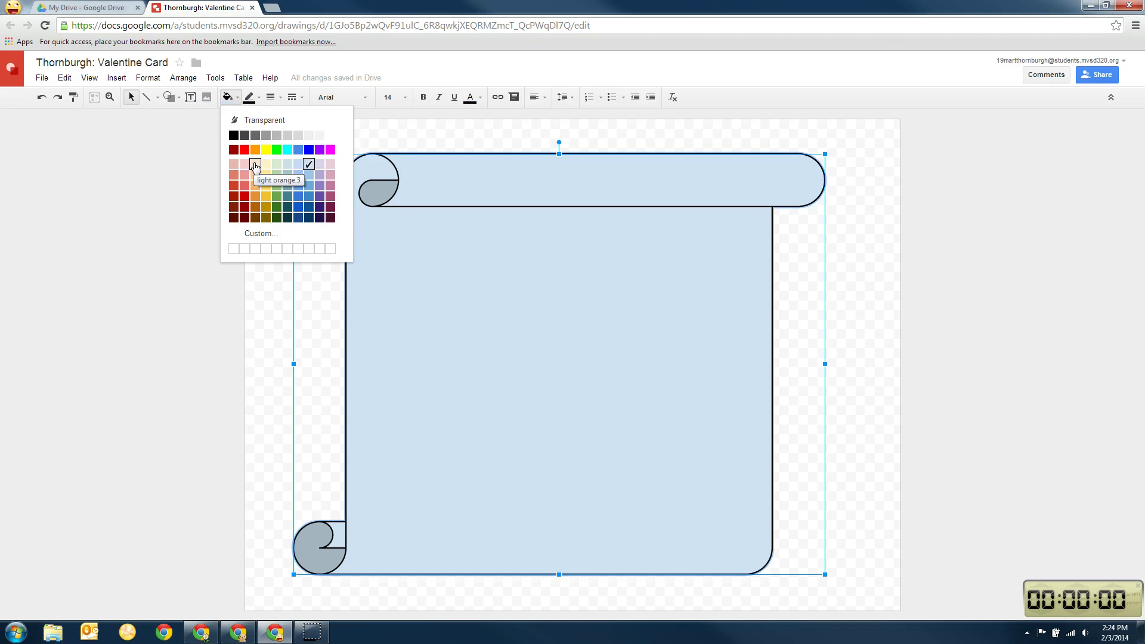
{"action": "left_click", "coordinate": [255, 165]}
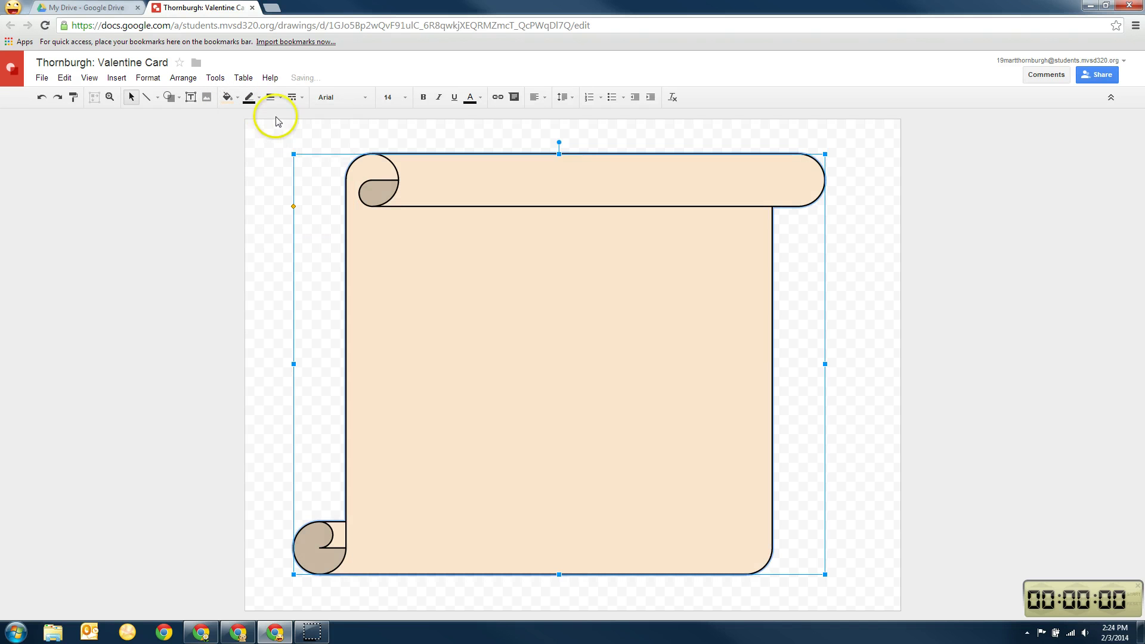
{"action": "left_click", "coordinate": [228, 97]}
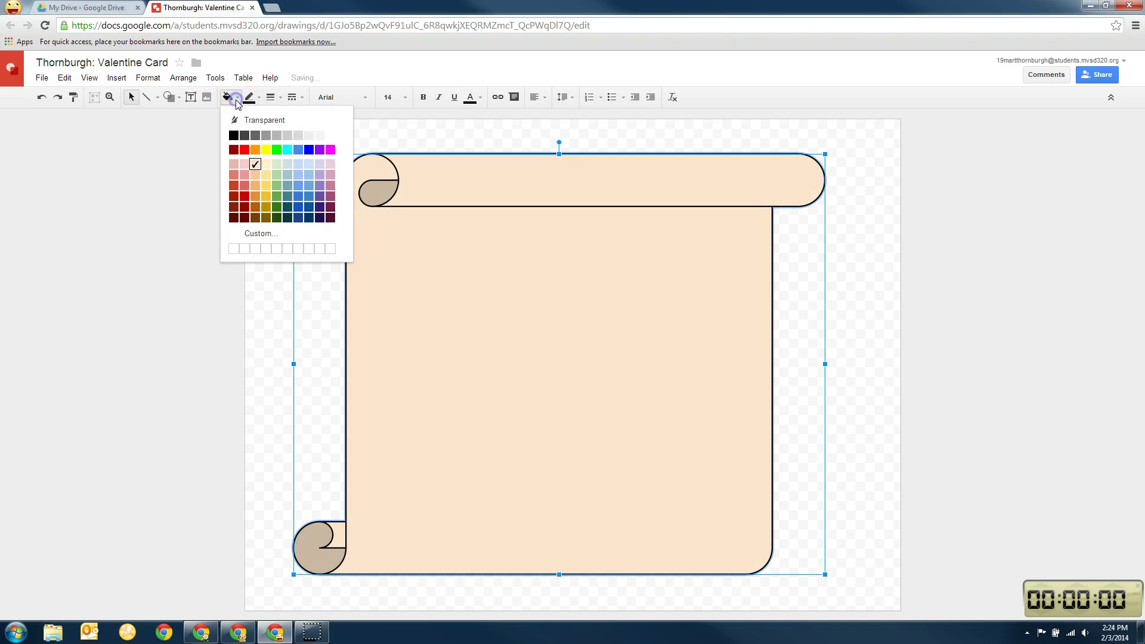
{"action": "left_click", "coordinate": [243, 165]}
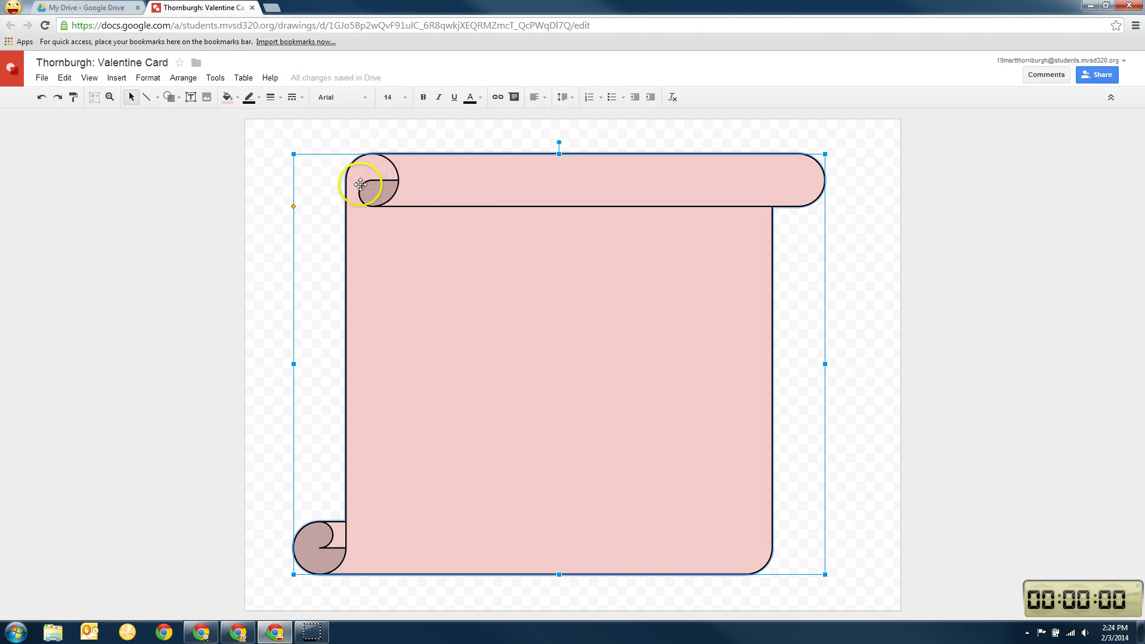
Set the scroll's outline weight to 4px.
{"action": "left_click", "coordinate": [258, 100]}
{"action": "left_click", "coordinate": [259, 100]}
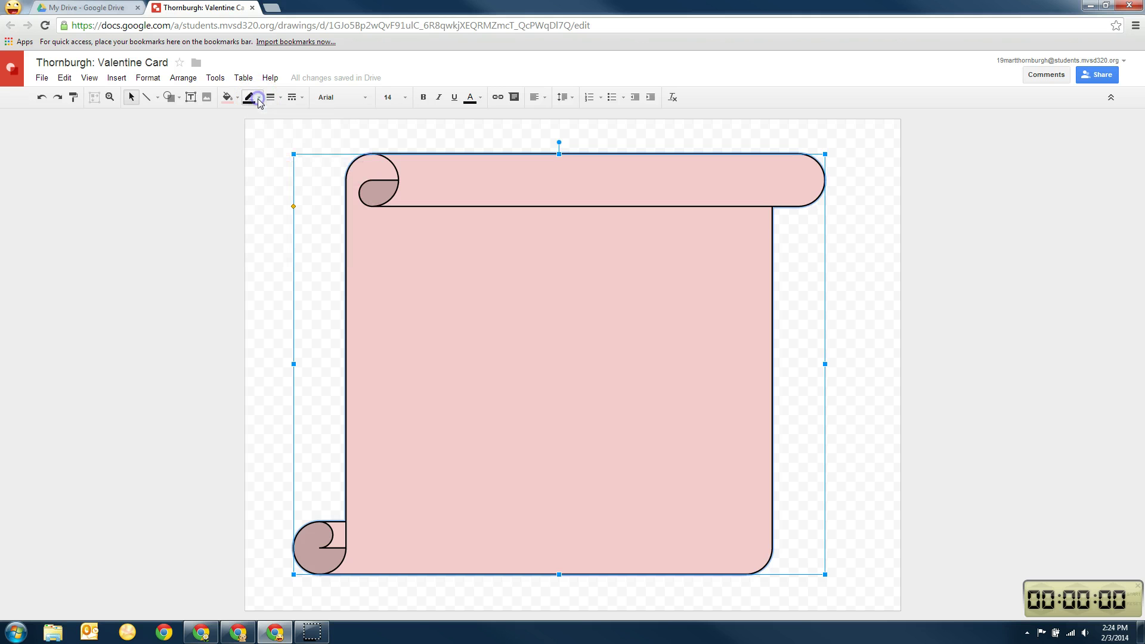
{"action": "left_click", "coordinate": [276, 100]}
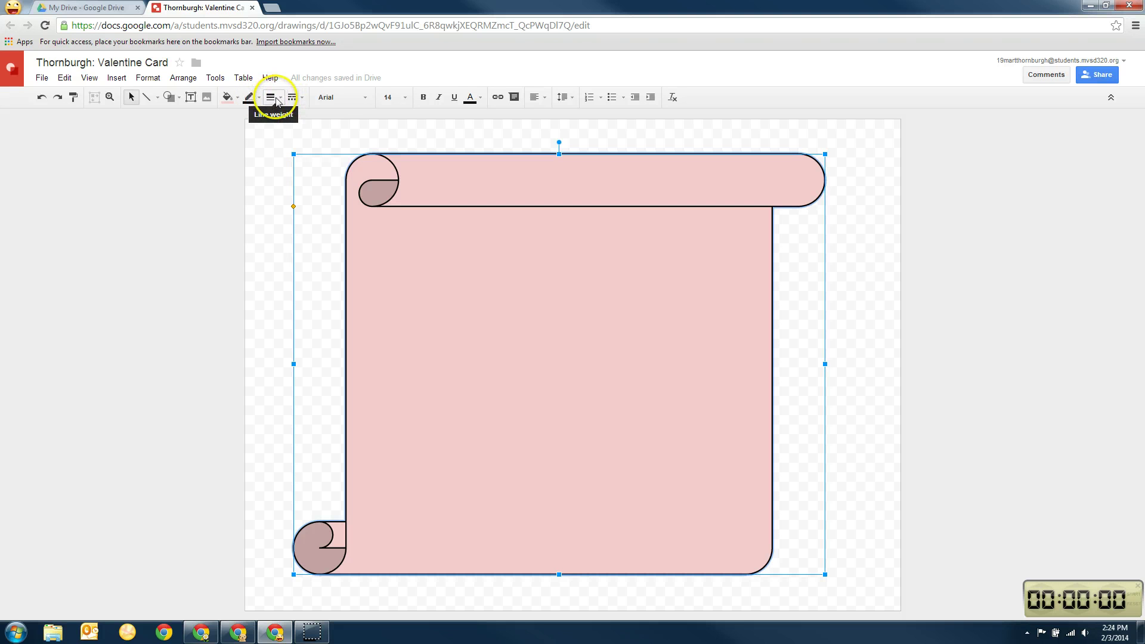
{"action": "left_click", "coordinate": [277, 102]}
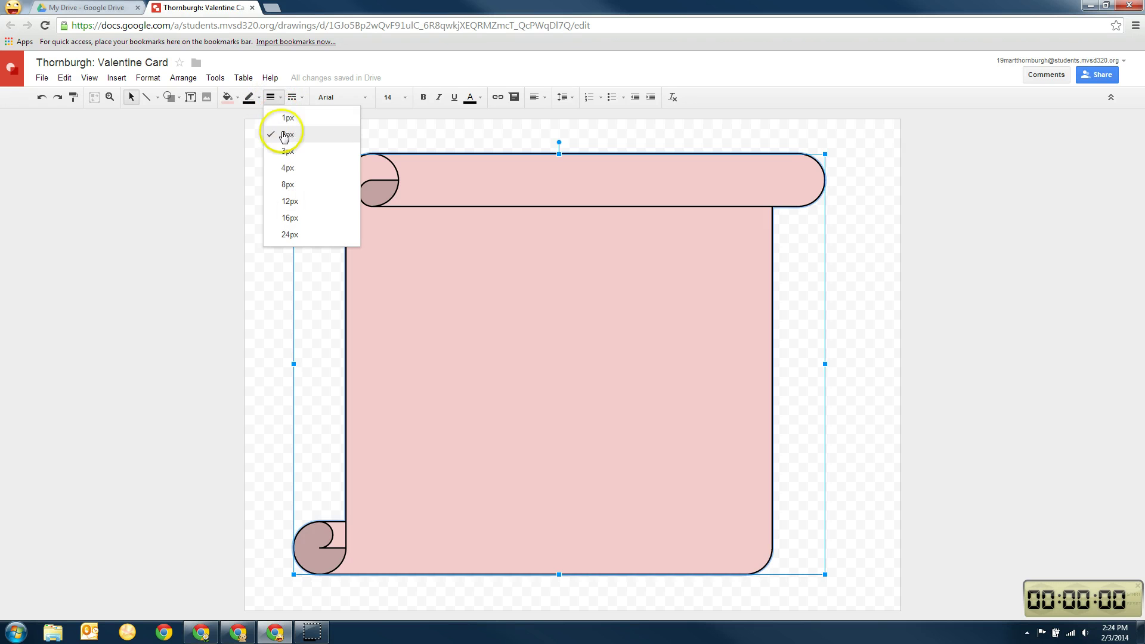
{"action": "left_click", "coordinate": [285, 173]}
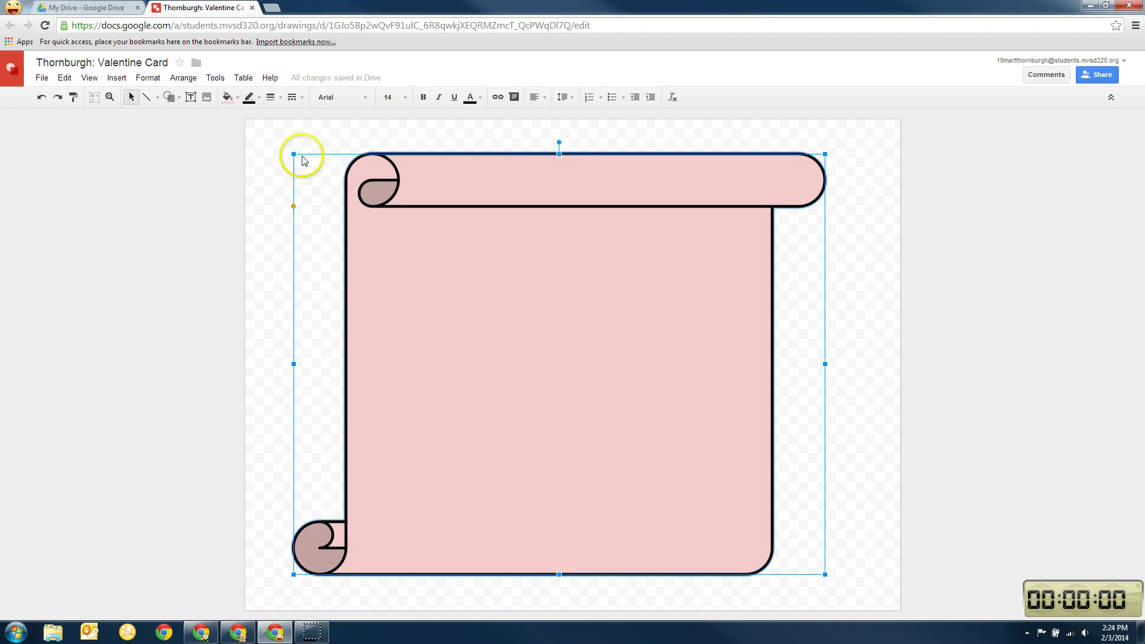
Draw a heart shape on the scroll's right side and fill it dark red.
{"action": "left_click", "coordinate": [180, 99]}
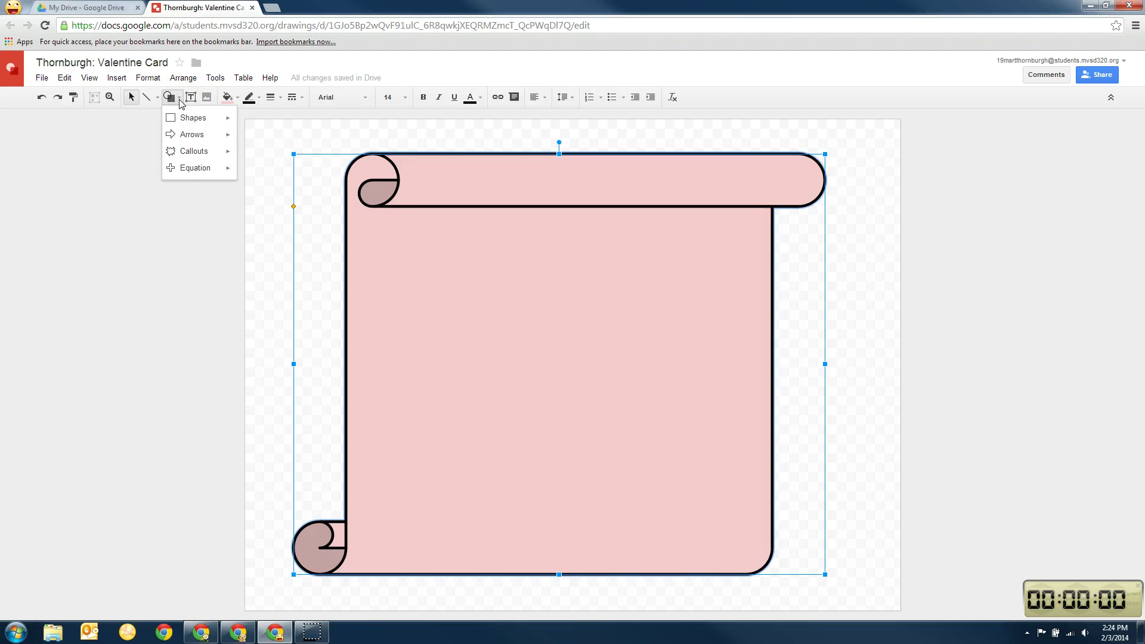
{"action": "left_click", "coordinate": [186, 119]}
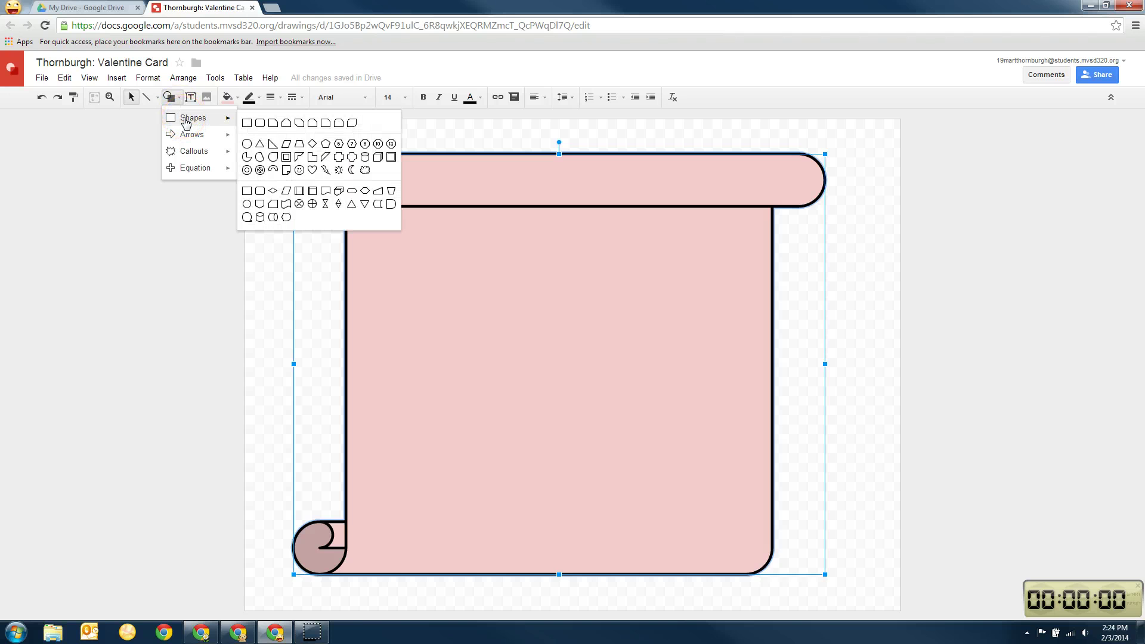
{"action": "left_click", "coordinate": [312, 171]}
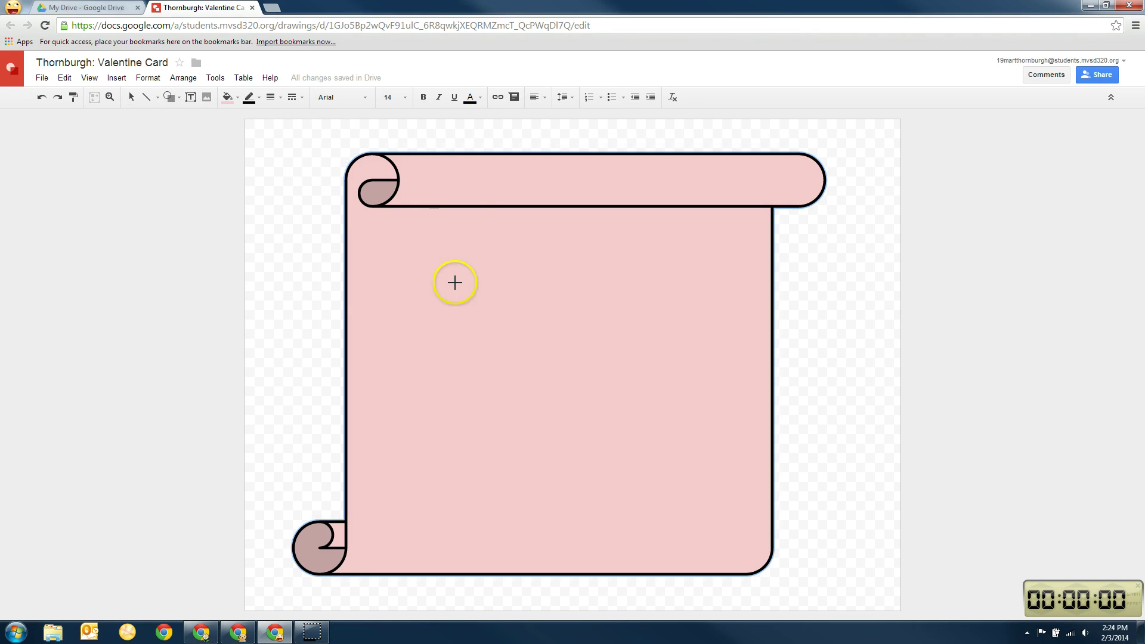
{"action": "left_click_drag", "start_coordinate": [411, 269], "coordinate": [587, 451]}
{"action": "left_click_drag", "start_coordinate": [504, 348], "coordinate": [658, 373]}
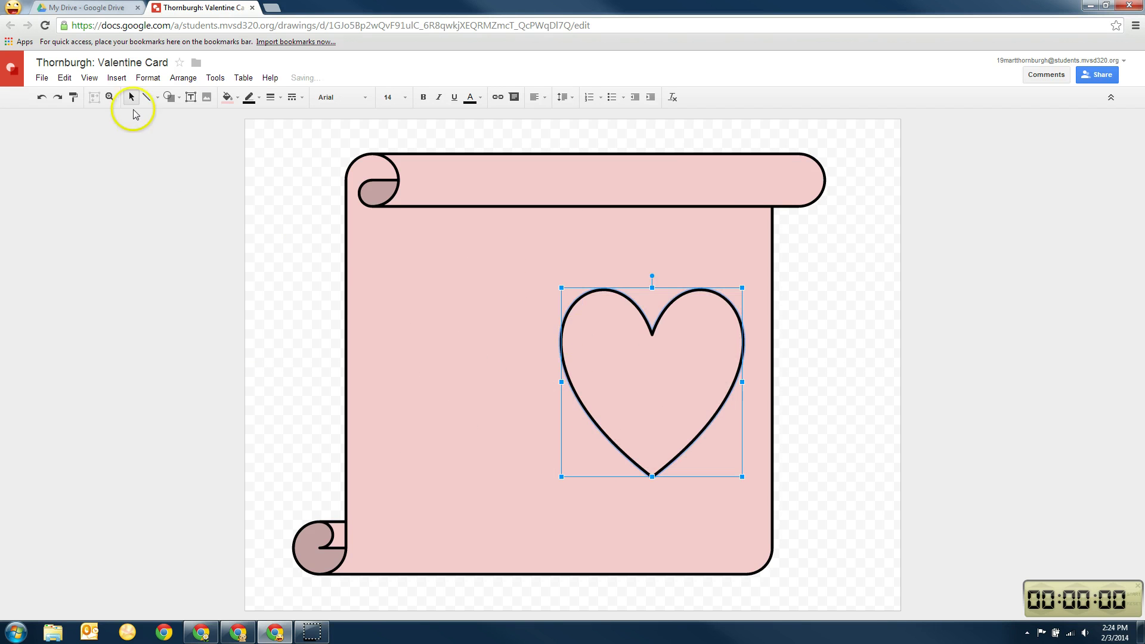
{"action": "left_click", "coordinate": [236, 100]}
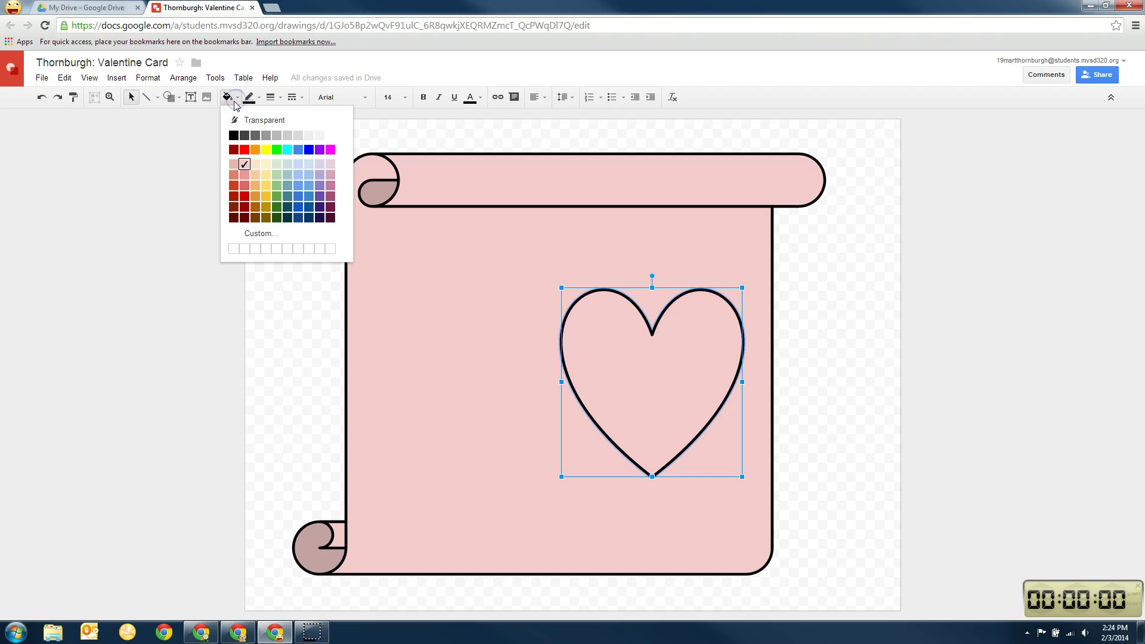
{"action": "left_click", "coordinate": [246, 197]}
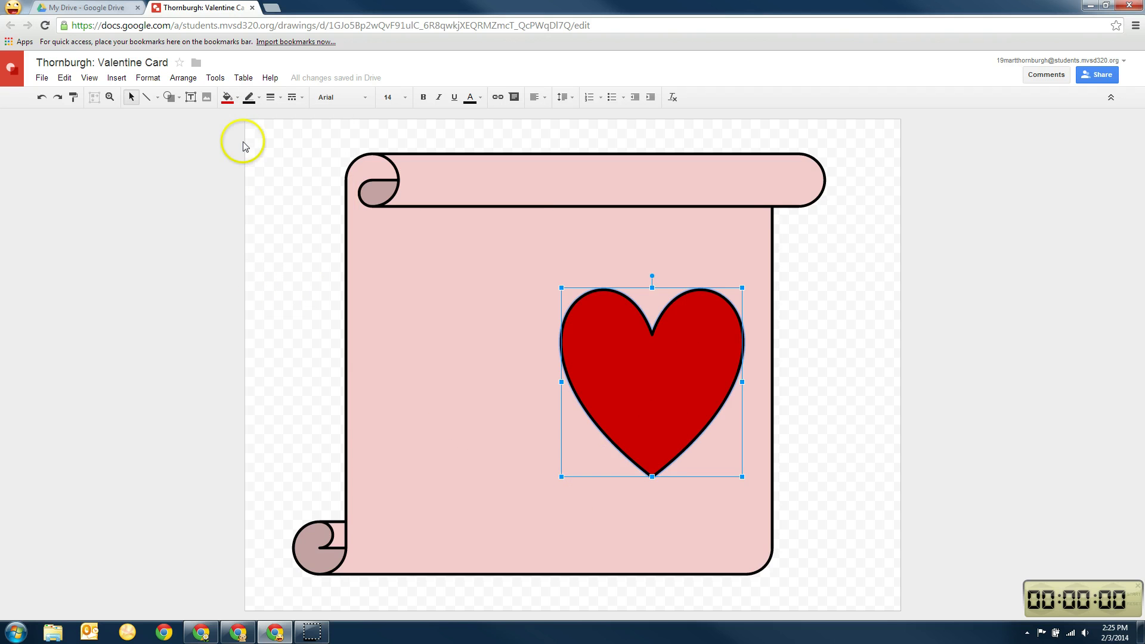
Open the Research sidebar and search for 'valentines'.
{"action": "left_click", "coordinate": [532, 364]}
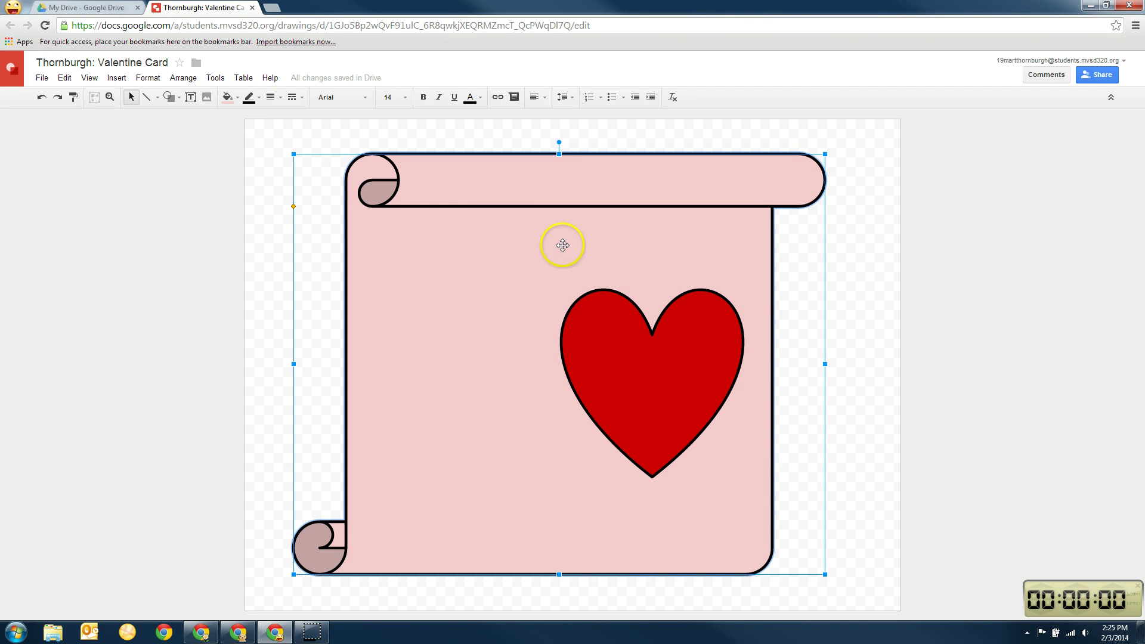
{"action": "left_click", "coordinate": [216, 79]}
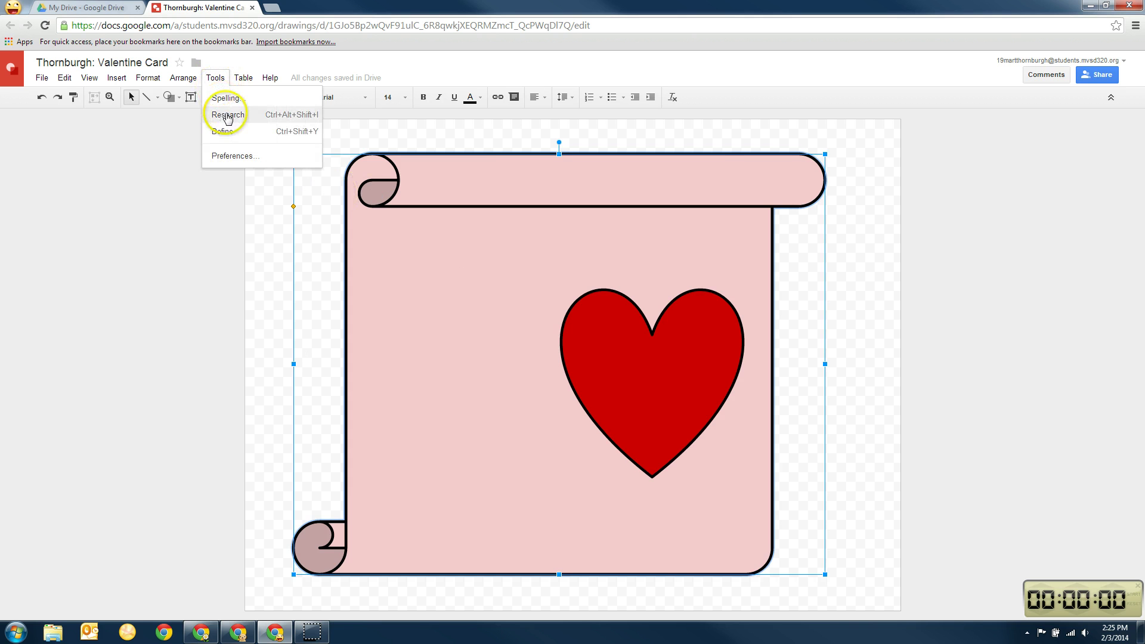
{"action": "left_click", "coordinate": [227, 115]}
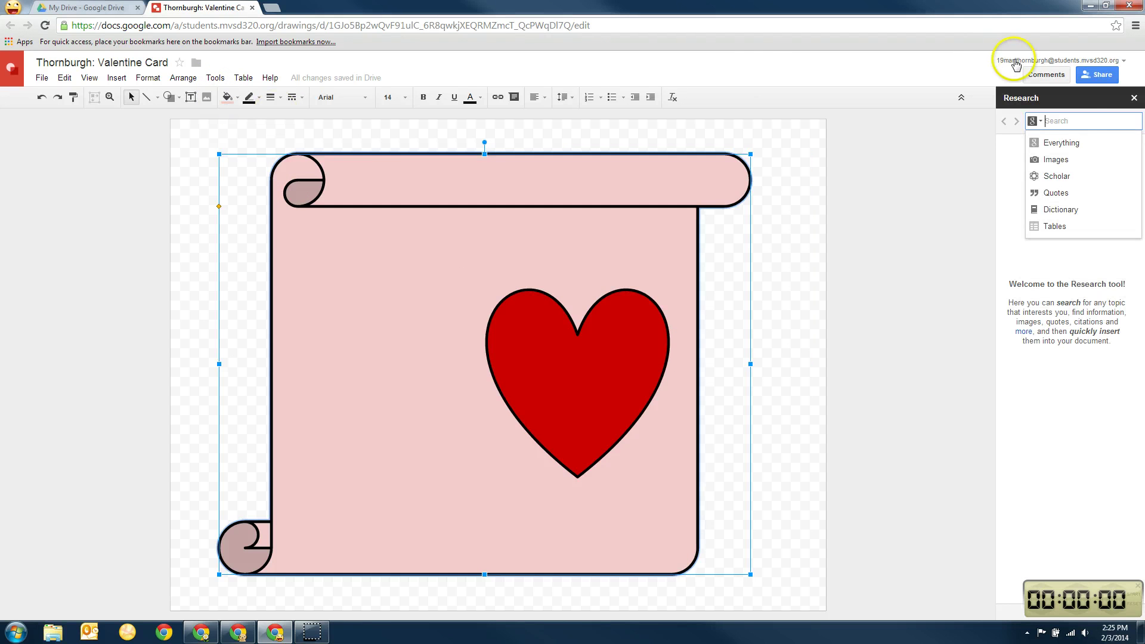
{"action": "left_click", "coordinate": [1071, 121]}
{"action": "type", "text": "valentines"}
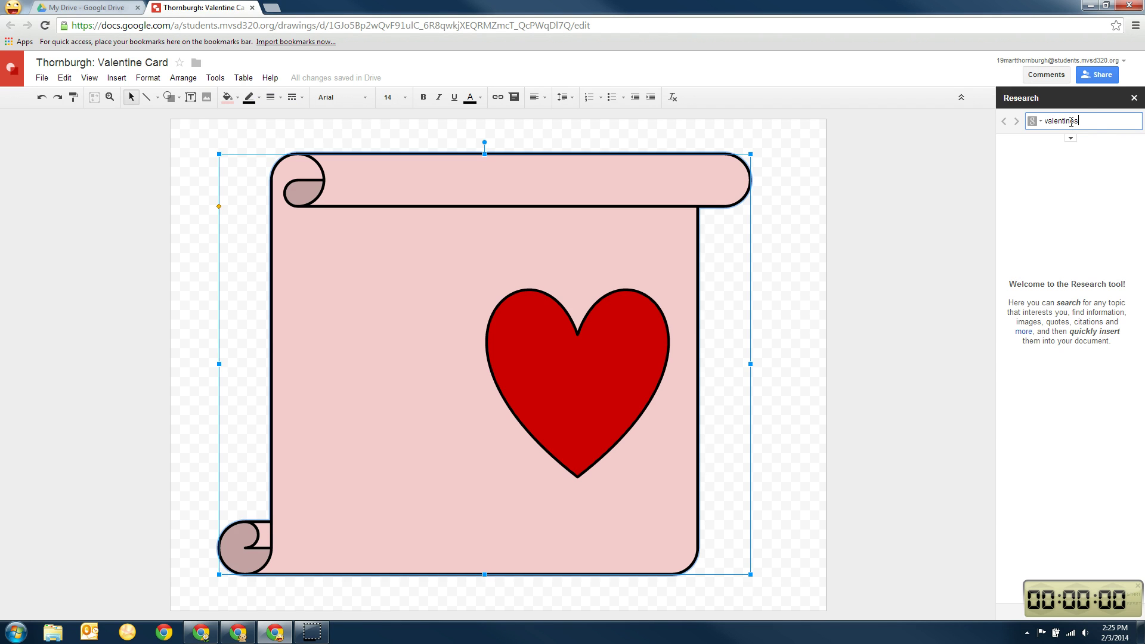
{"action": "left_click", "coordinate": [1072, 140]}
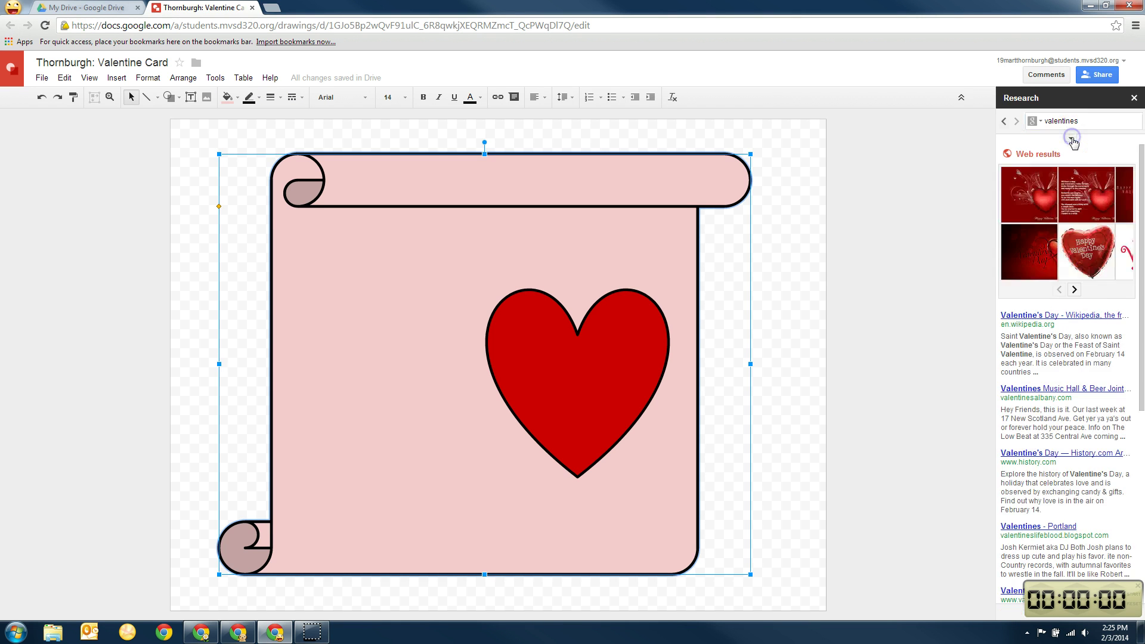
Filter the research results to Images and browse them for the bunny-and-fox picture.
{"action": "left_click", "coordinate": [1037, 124]}
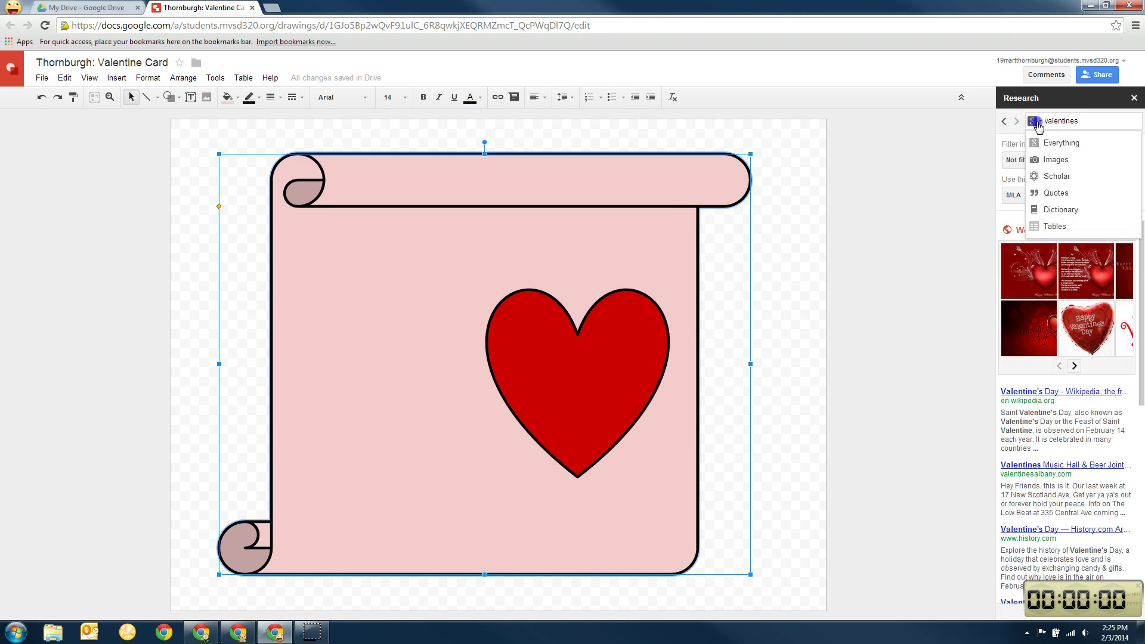
{"action": "left_click", "coordinate": [1047, 158]}
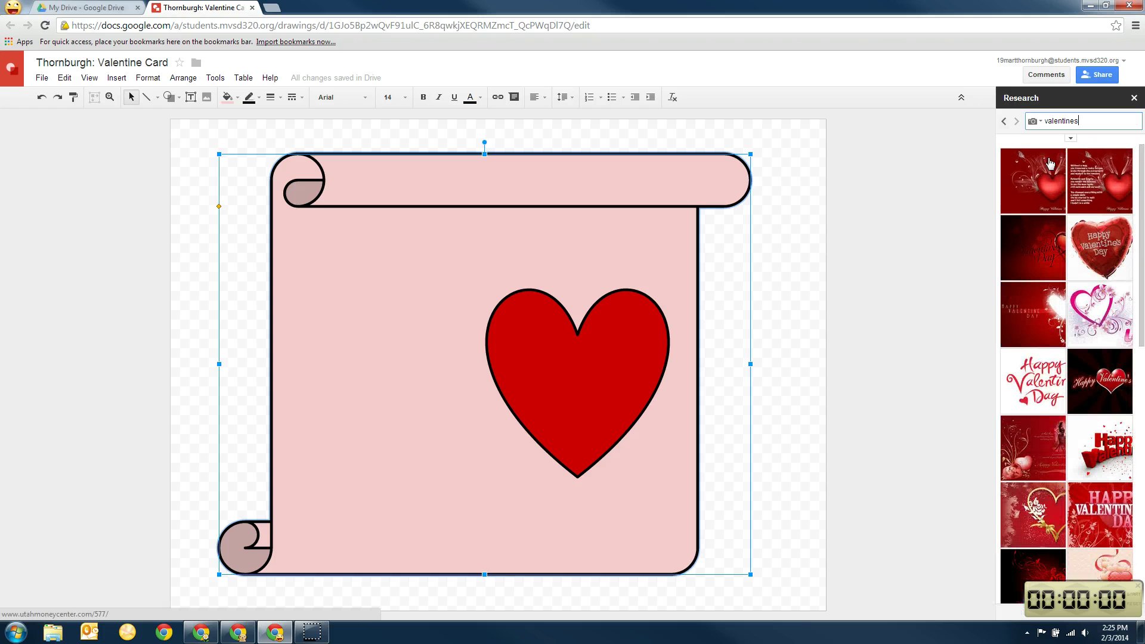
{"action": "left_click", "coordinate": [1119, 349]}
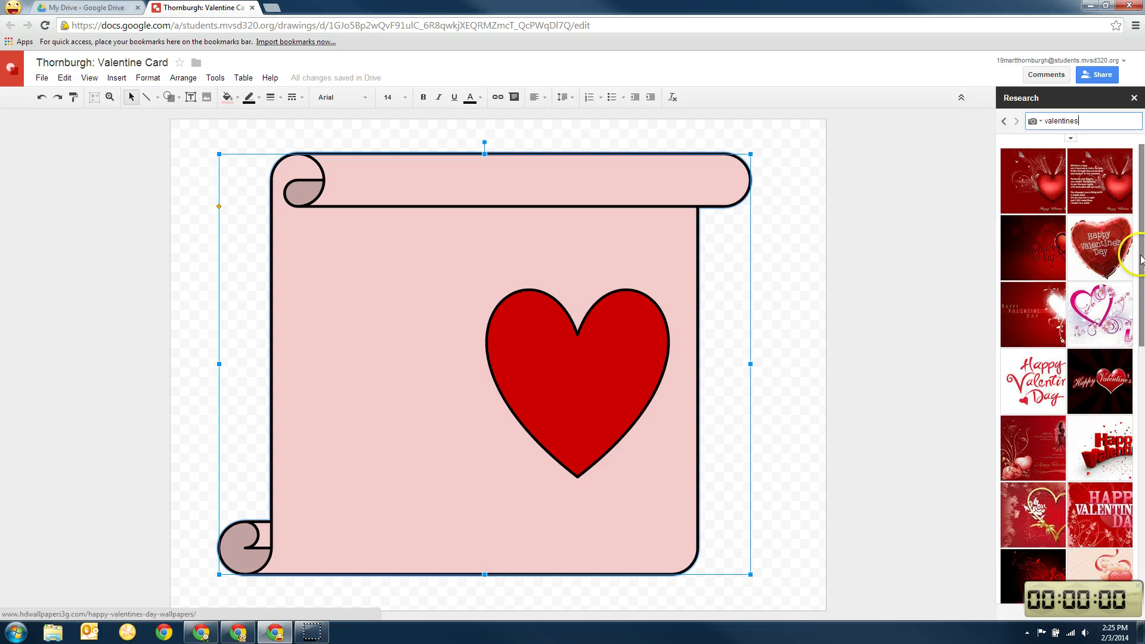
{"action": "scroll", "coordinate": [1124, 248], "scroll_direction": "down", "scroll_amount": 5}
{"action": "scroll", "coordinate": [1088, 285], "scroll_direction": "up", "scroll_amount": 5}
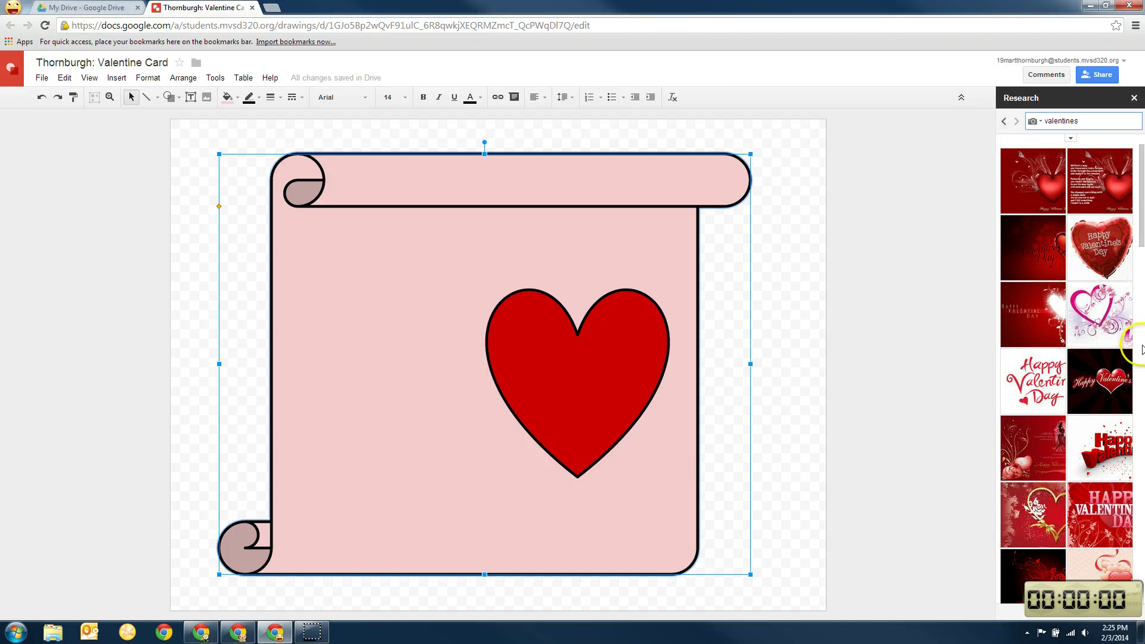
{"action": "scroll", "coordinate": [1088, 285], "scroll_direction": "down", "scroll_amount": 5}
{"action": "scroll", "coordinate": [1066, 374], "scroll_direction": "down", "scroll_amount": 5}
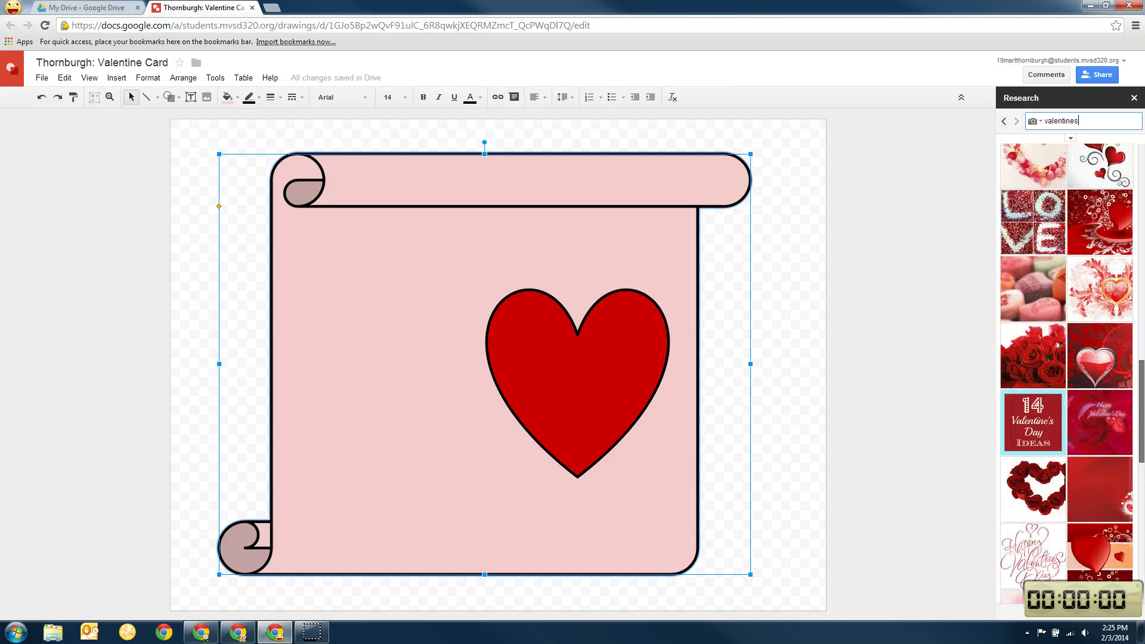
{"action": "scroll", "coordinate": [1066, 373], "scroll_direction": "down", "scroll_amount": 5}
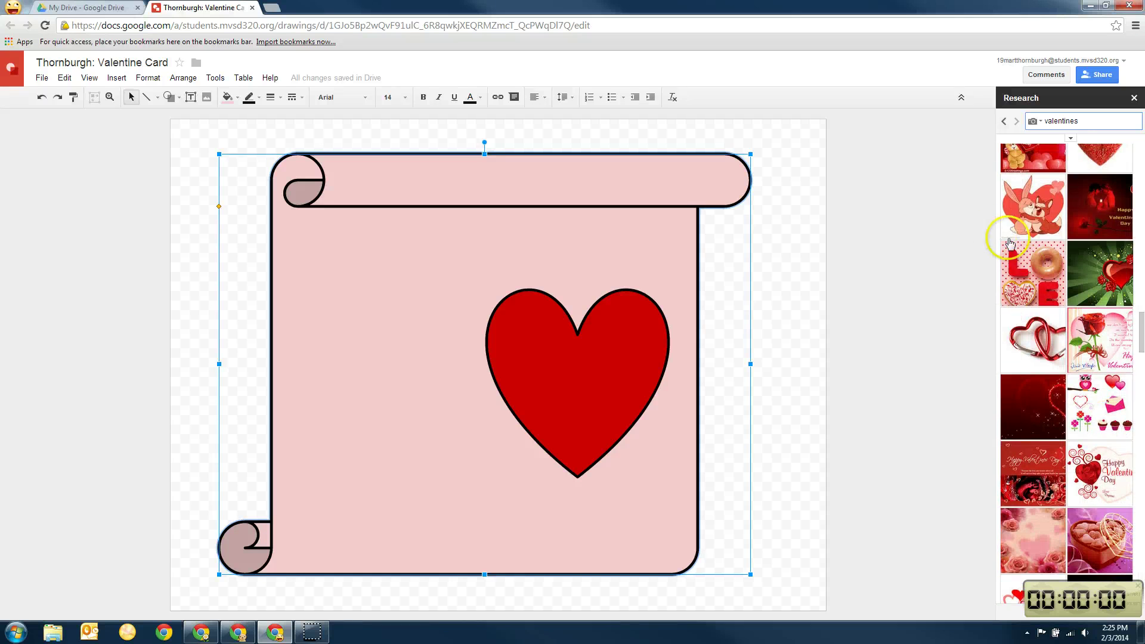
Drag the bunny-and-fox picture onto the scroll's lower left and shrink it.
{"action": "left_click_drag", "start_coordinate": [1022, 217], "coordinate": [463, 463]}
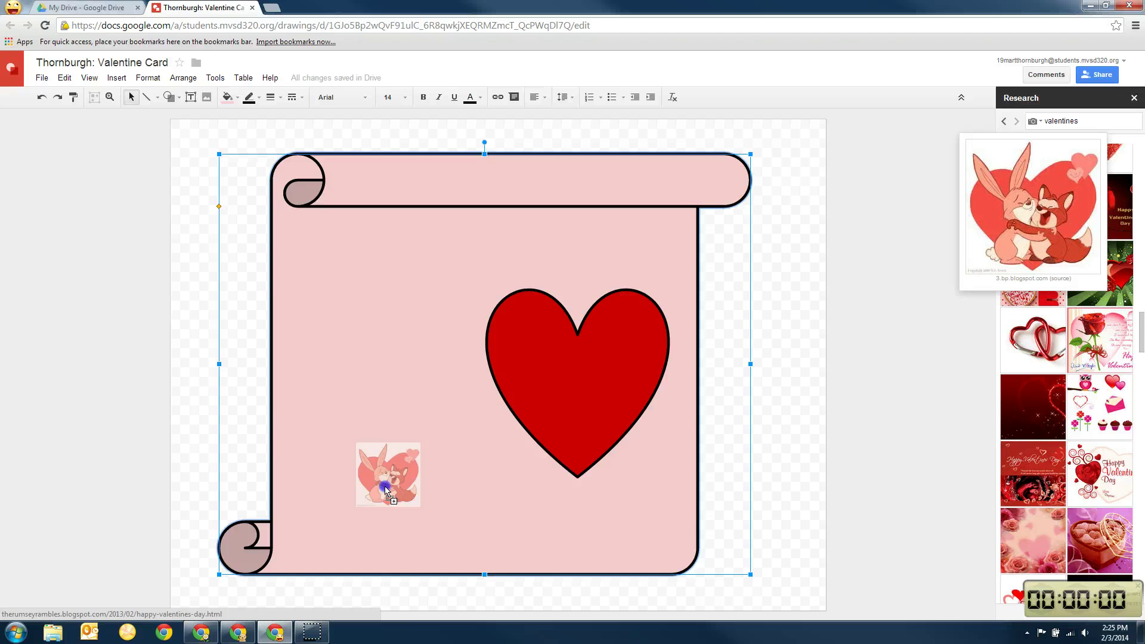
{"action": "left_click_drag", "start_coordinate": [385, 490], "coordinate": [384, 488]}
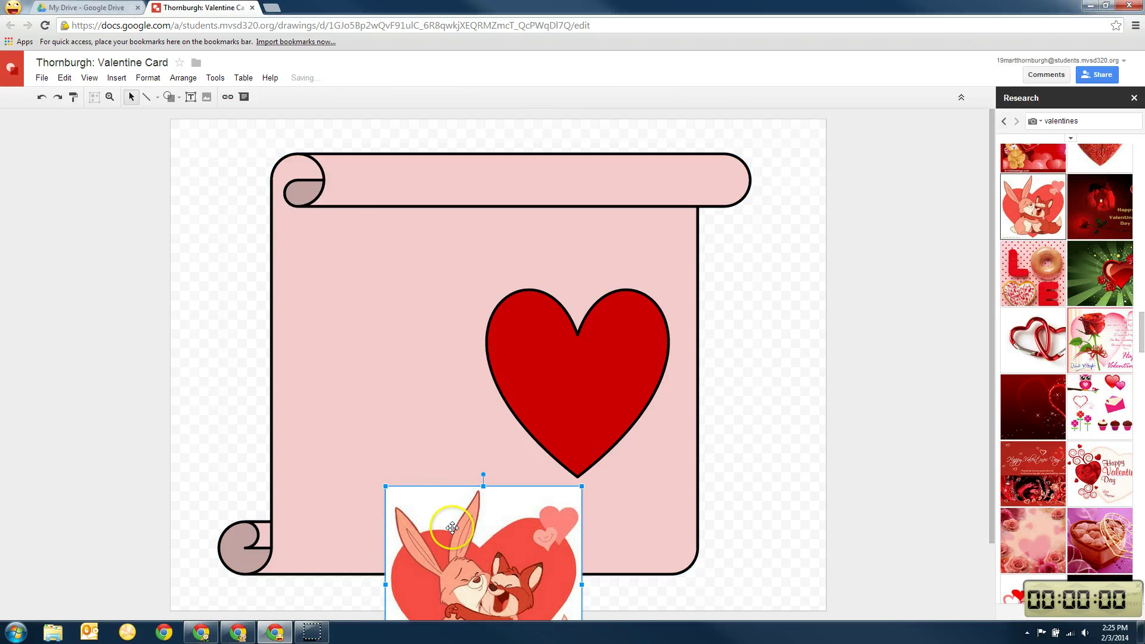
{"action": "left_click_drag", "start_coordinate": [450, 524], "coordinate": [352, 388]}
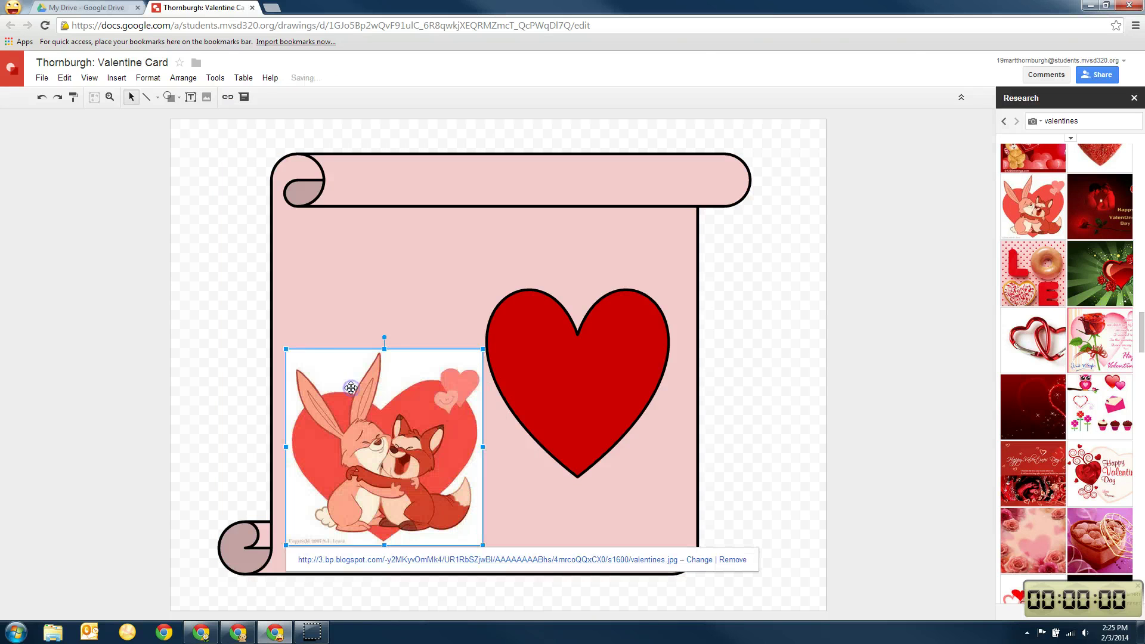
{"action": "left_click_drag", "start_coordinate": [285, 345], "coordinate": [323, 386]}
{"action": "left_click_drag", "start_coordinate": [399, 483], "coordinate": [381, 464]}
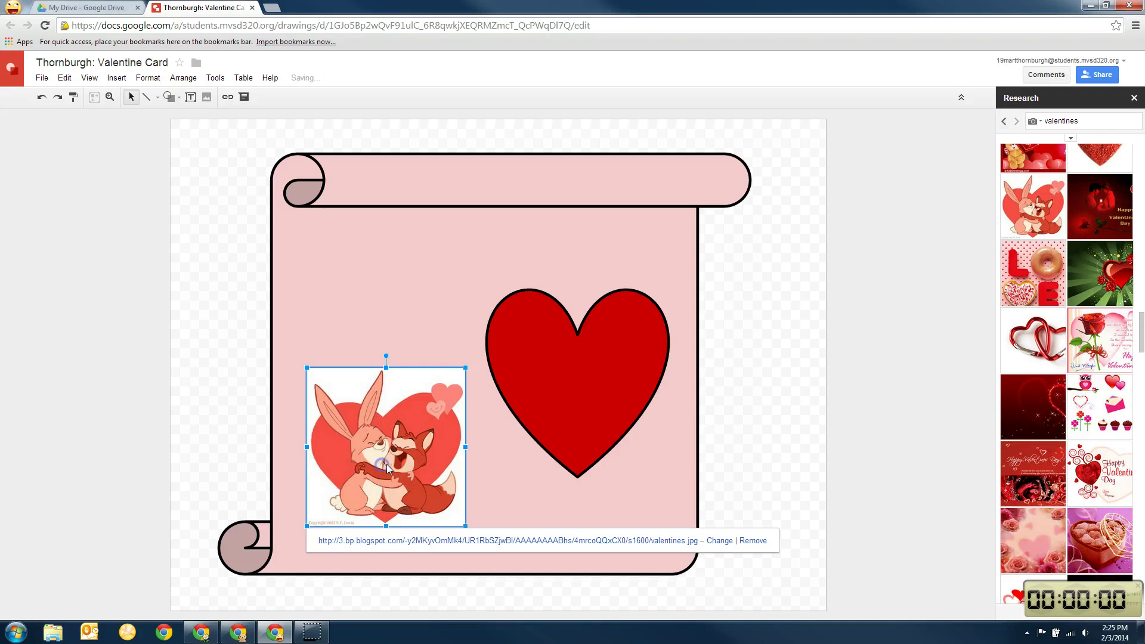
Align the red heart level with the picture in the lower half of the scroll.
{"action": "left_click", "coordinate": [582, 443]}
{"action": "left_click_drag", "start_coordinate": [582, 443], "coordinate": [580, 477]}
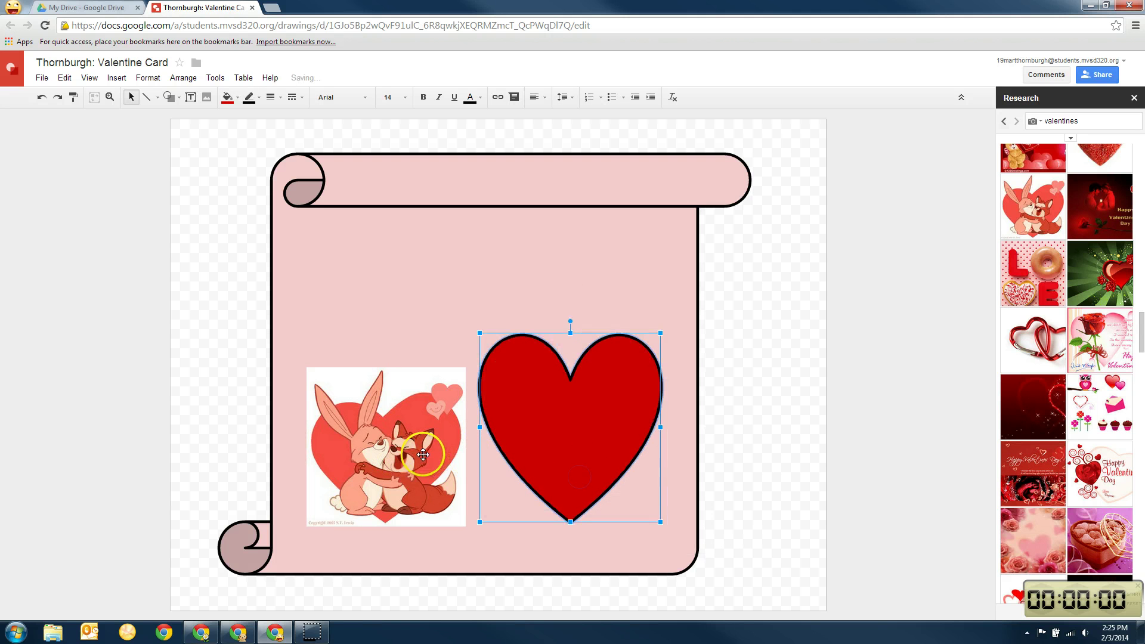
{"action": "left_click_drag", "start_coordinate": [421, 453], "coordinate": [422, 433]}
{"action": "left_click_drag", "start_coordinate": [529, 433], "coordinate": [531, 424]}
{"action": "left_click", "coordinate": [716, 346]}
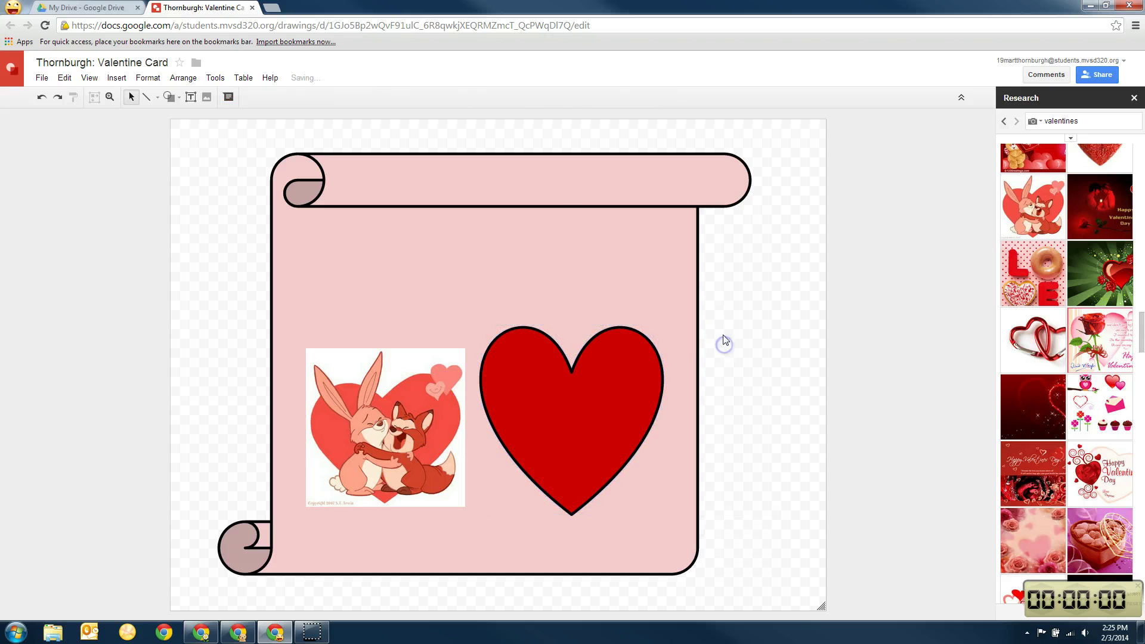
{"action": "left_click", "coordinate": [190, 98]}
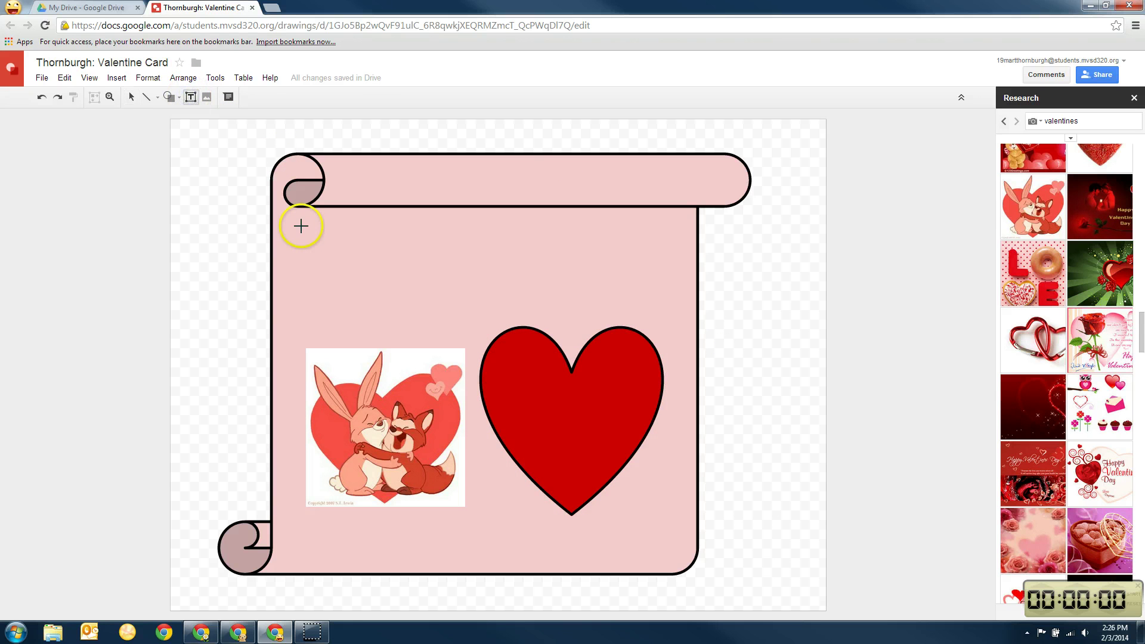
{"action": "left_click_drag", "start_coordinate": [301, 226], "coordinate": [661, 287]}
{"action": "left_click", "coordinate": [356, 247]}
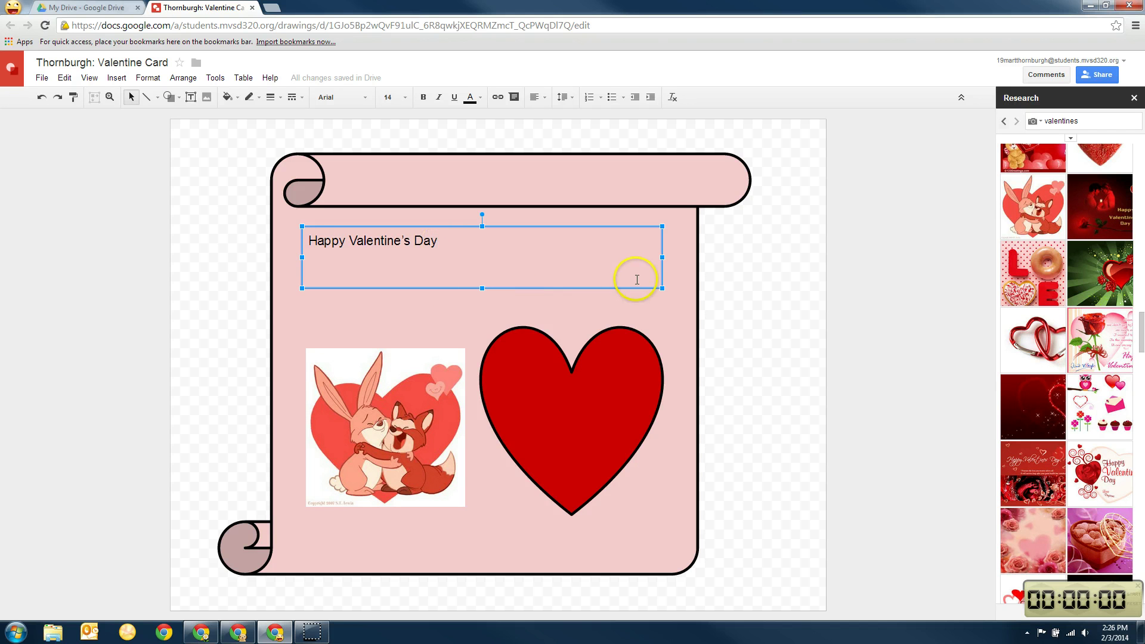
{"action": "left_click_drag", "start_coordinate": [449, 246], "coordinate": [273, 249]}
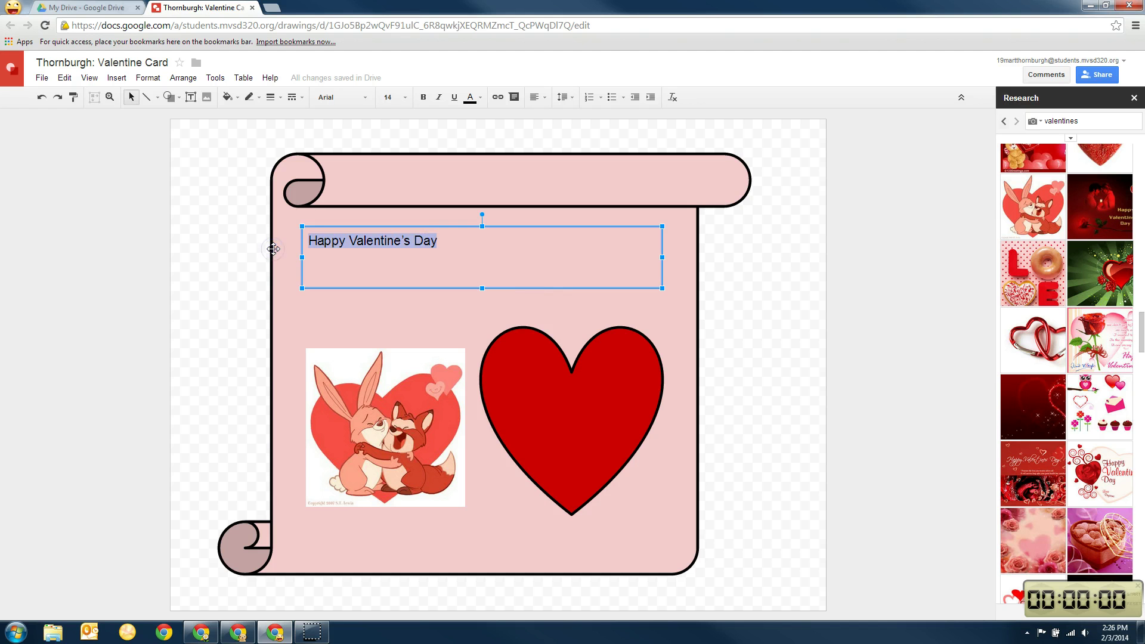
{"action": "key", "text": "BackSpace"}
{"action": "left_click", "coordinate": [337, 237]}
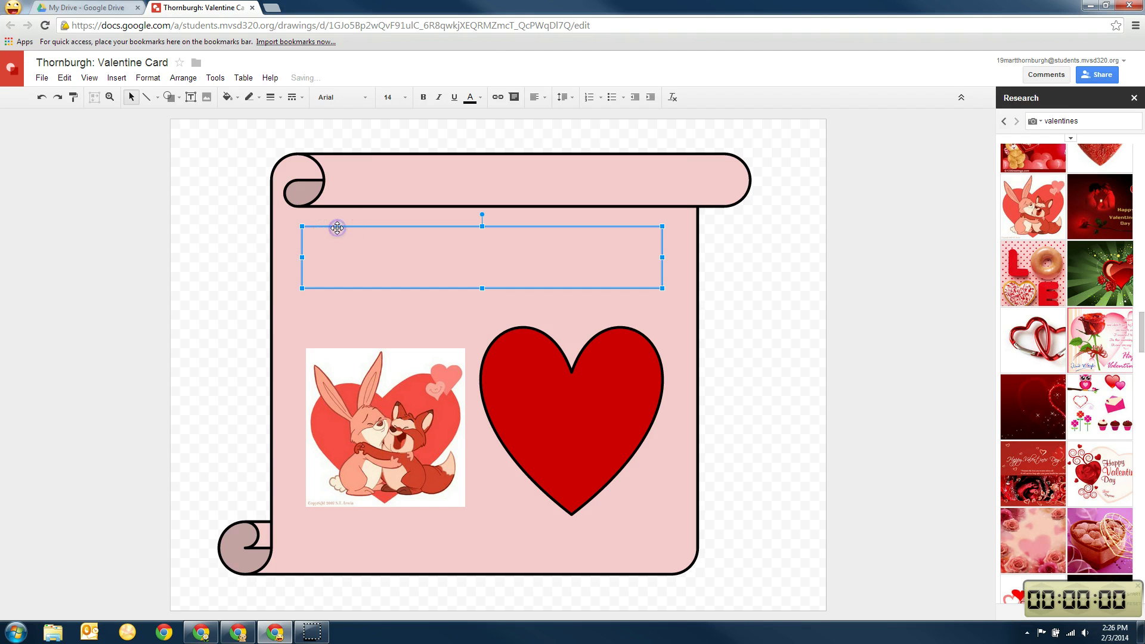
{"action": "key", "text": "BackSpace"}
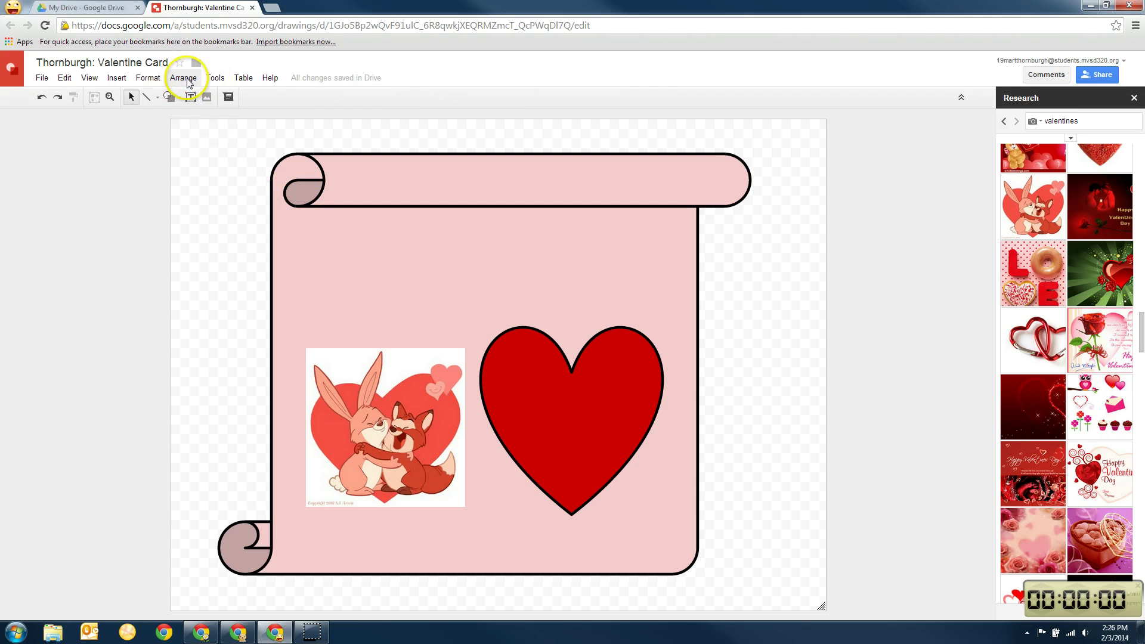
Insert word art reading 'Happy Valentine's Day!'.
{"action": "left_click", "coordinate": [116, 80]}
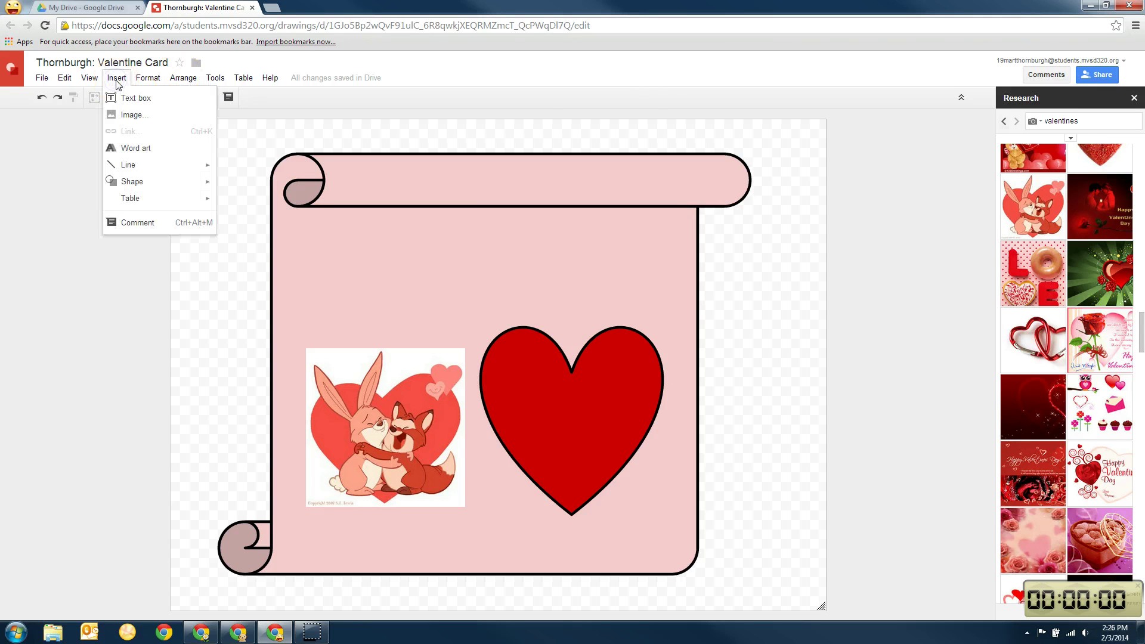
{"action": "left_click", "coordinate": [137, 149]}
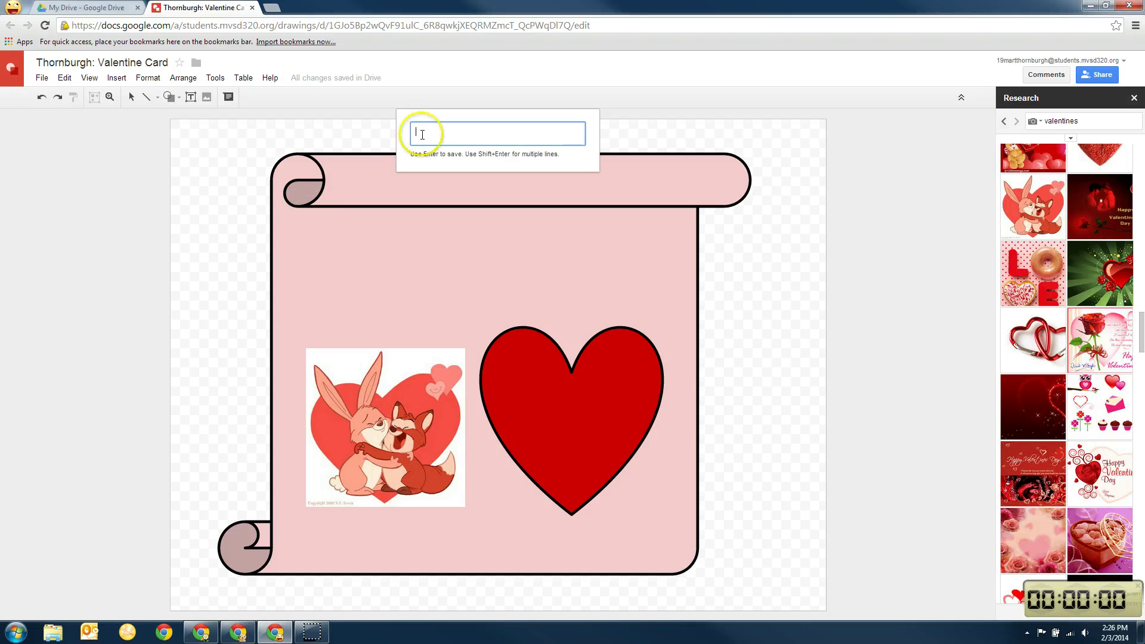
{"action": "type", "text": "Happy Valentine's Day!"}
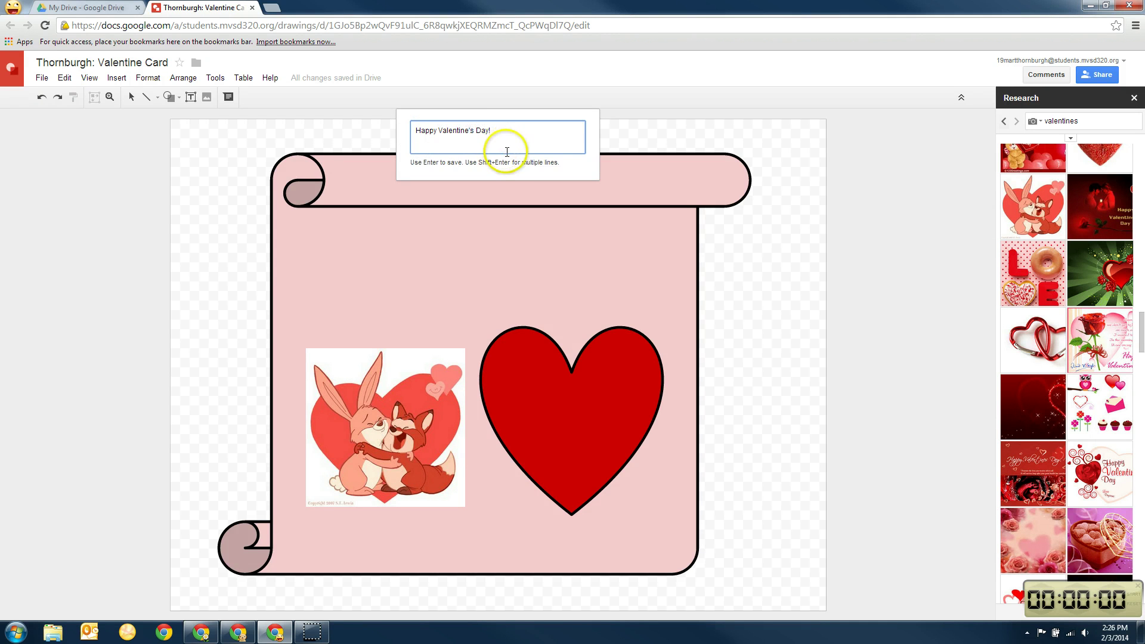
{"action": "key", "text": "Return"}
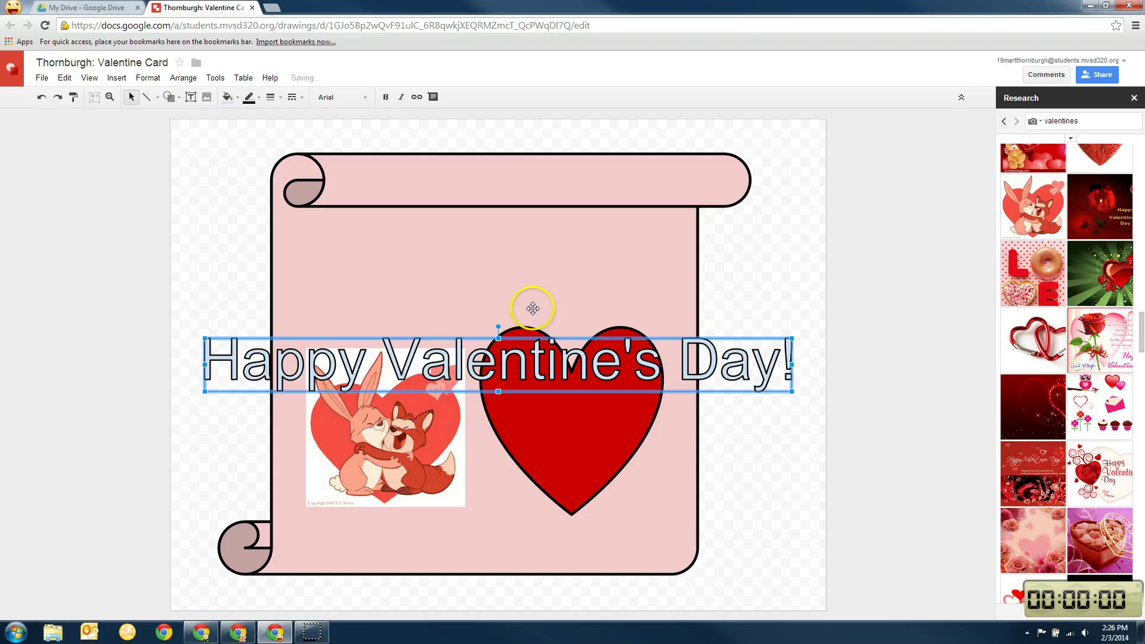
Move the greeting onto the upper scroll and style it magenta in Corsiva.
{"action": "left_click_drag", "start_coordinate": [521, 313], "coordinate": [528, 238]}
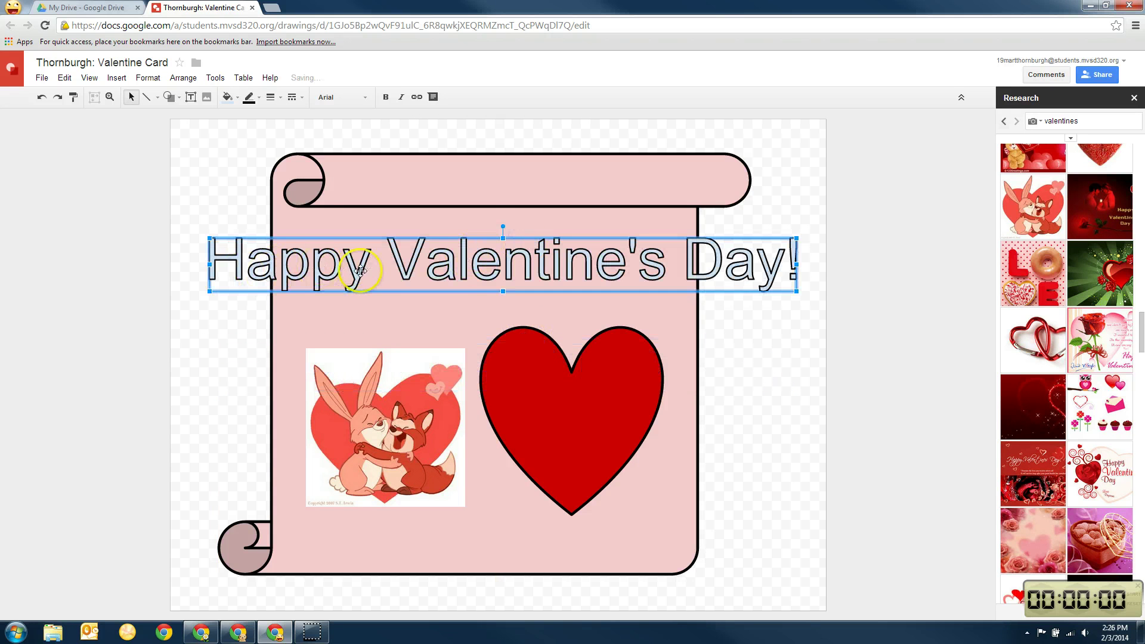
{"action": "left_click", "coordinate": [238, 101]}
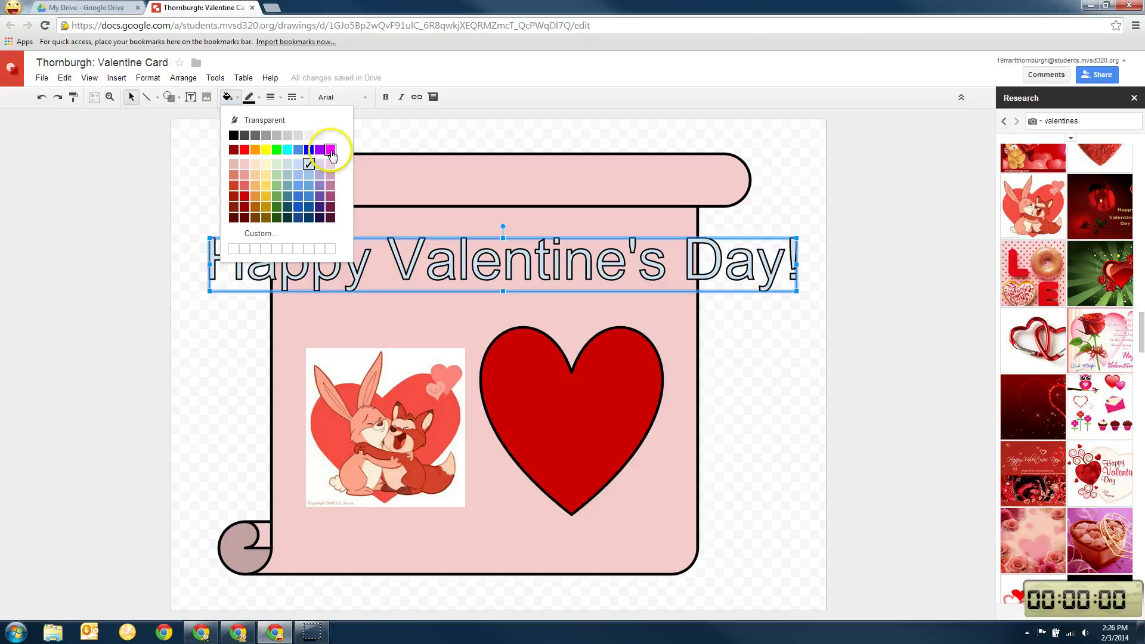
{"action": "left_click", "coordinate": [330, 150]}
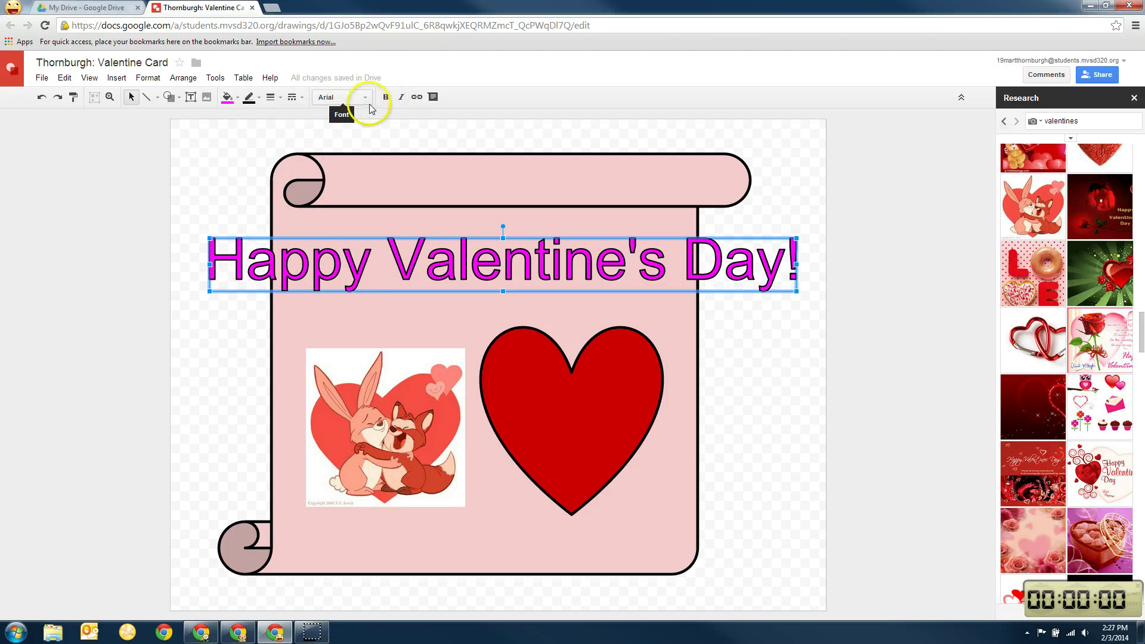
{"action": "left_click", "coordinate": [343, 98]}
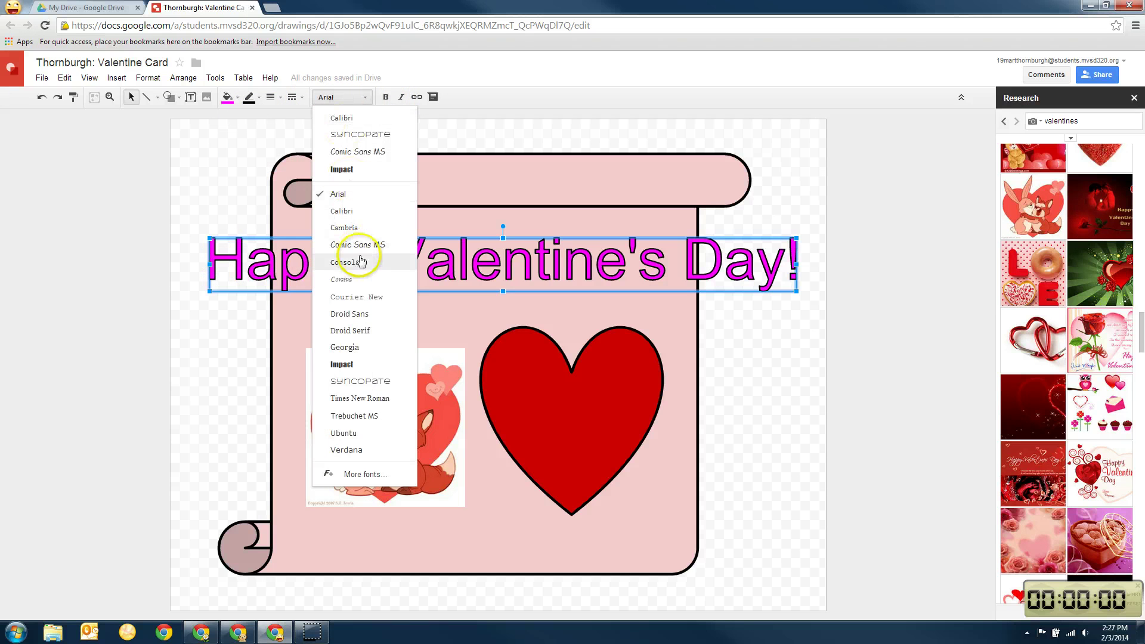
{"action": "left_click", "coordinate": [356, 278]}
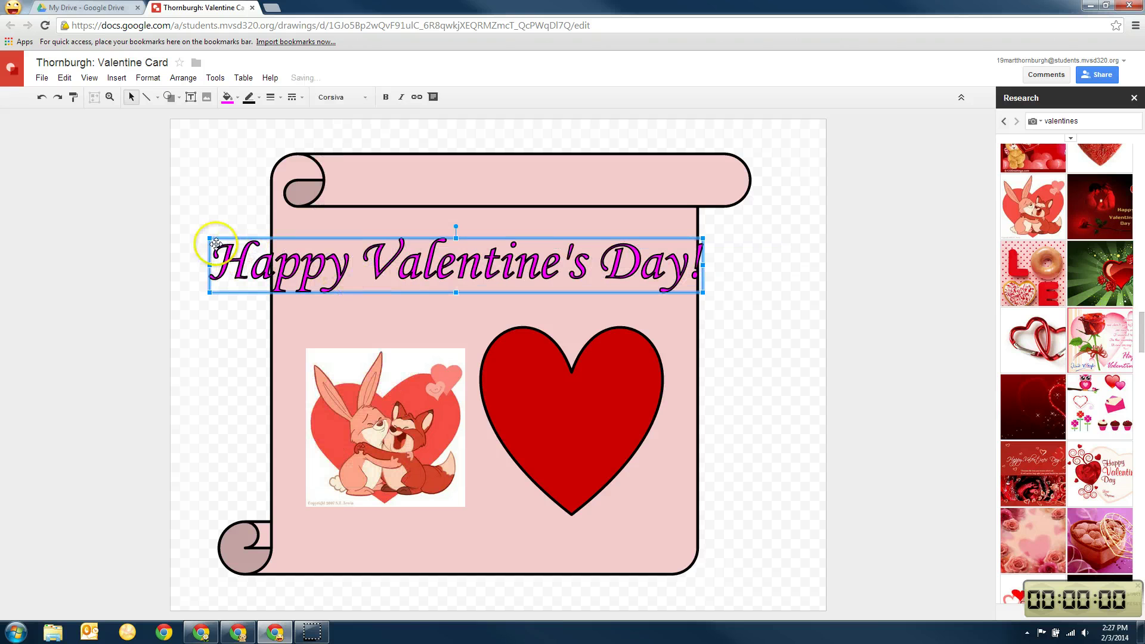
Narrow the greeting box so it fits inside the scroll's edges.
{"action": "left_click_drag", "start_coordinate": [209, 239], "coordinate": [289, 240]}
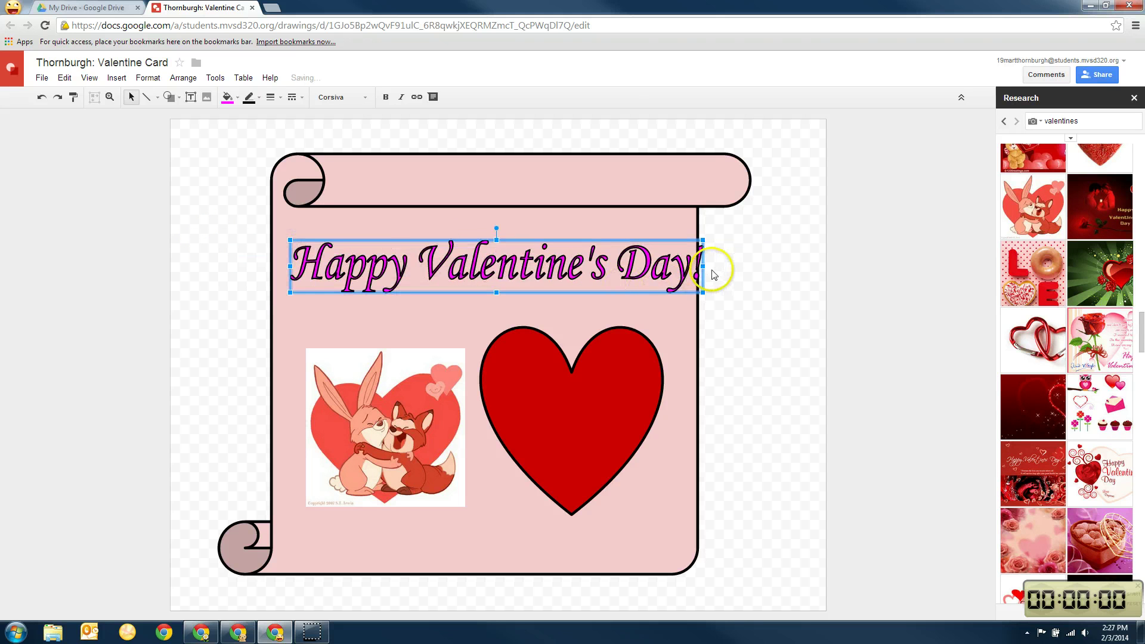
{"action": "left_click_drag", "start_coordinate": [702, 266], "coordinate": [682, 270]}
{"action": "left_click", "coordinate": [728, 297]}
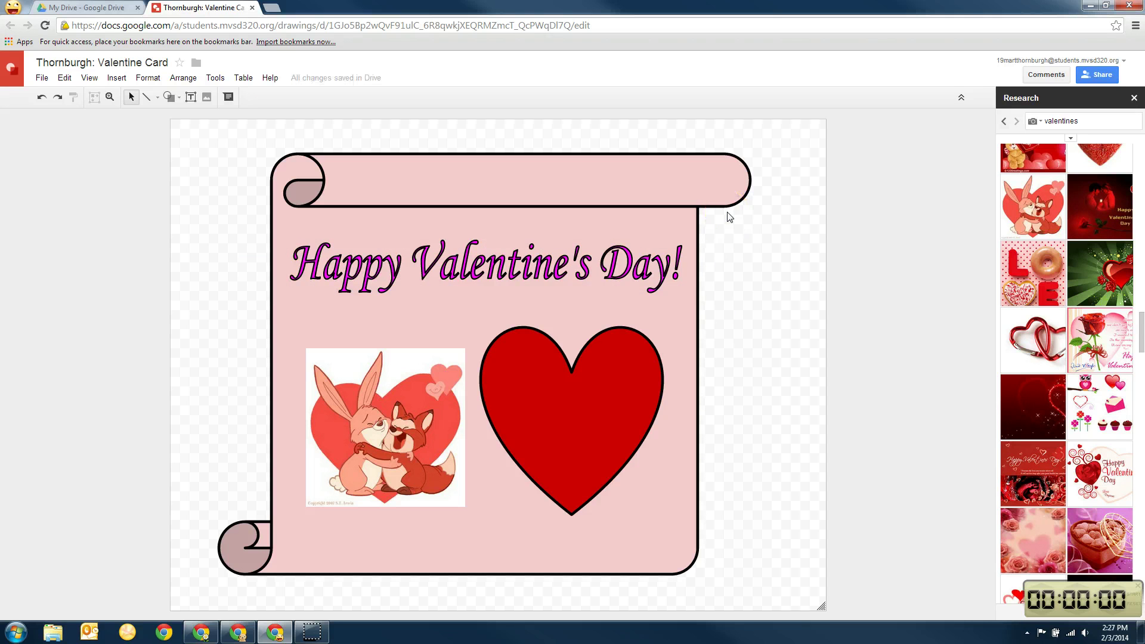
{"action": "left_click", "coordinate": [723, 307]}
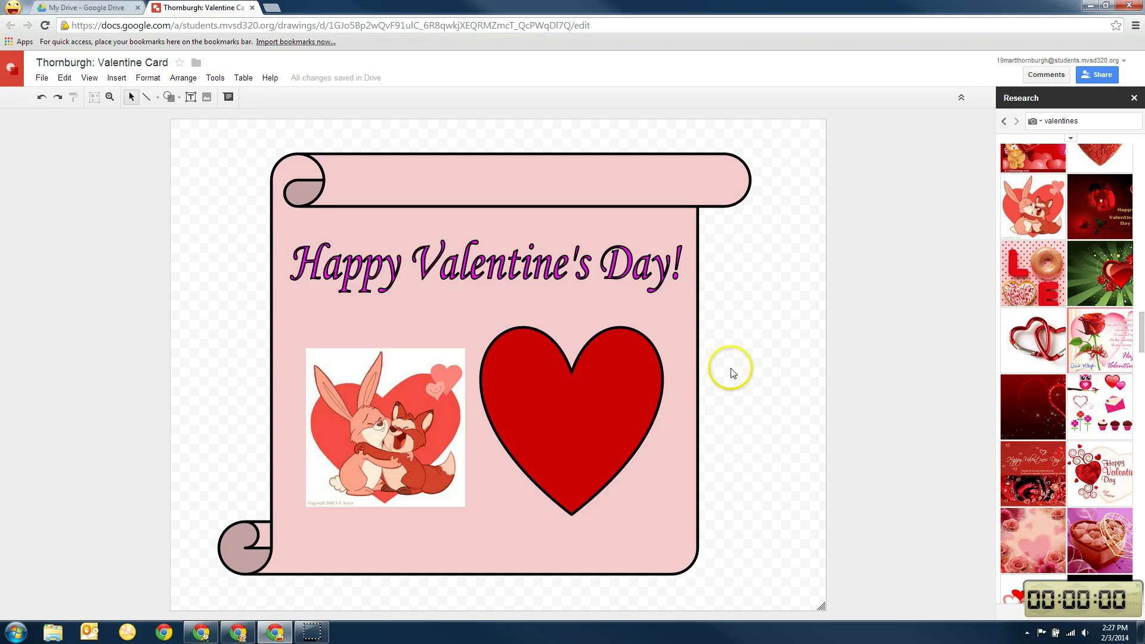